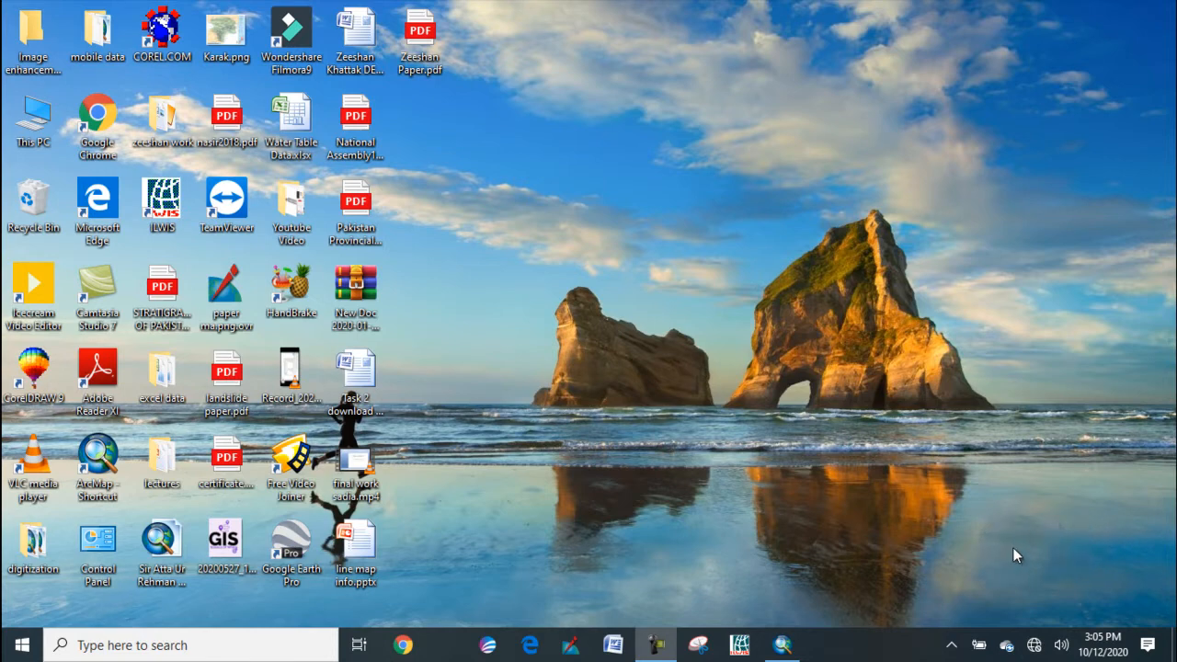
- Switch to ArcMap and open the Workspace section of the geoprocessing environment settings
{"action": "left_click", "coordinate": [782, 645]}
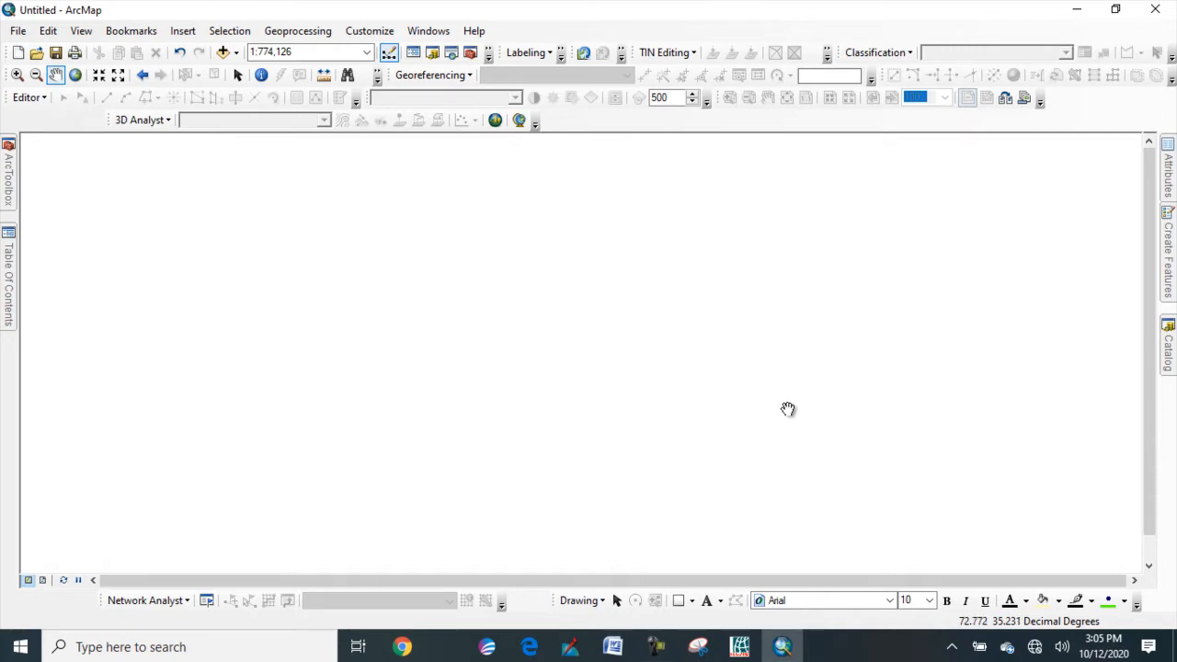
{"action": "left_click", "coordinate": [297, 31]}
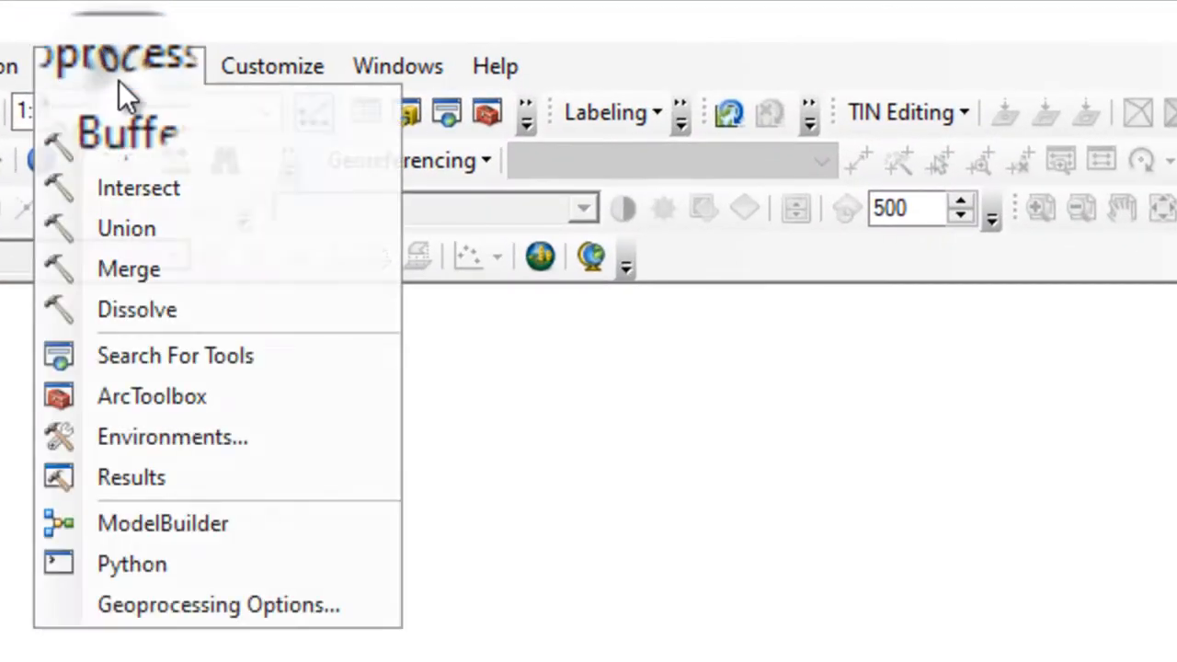
{"action": "left_click", "coordinate": [202, 441]}
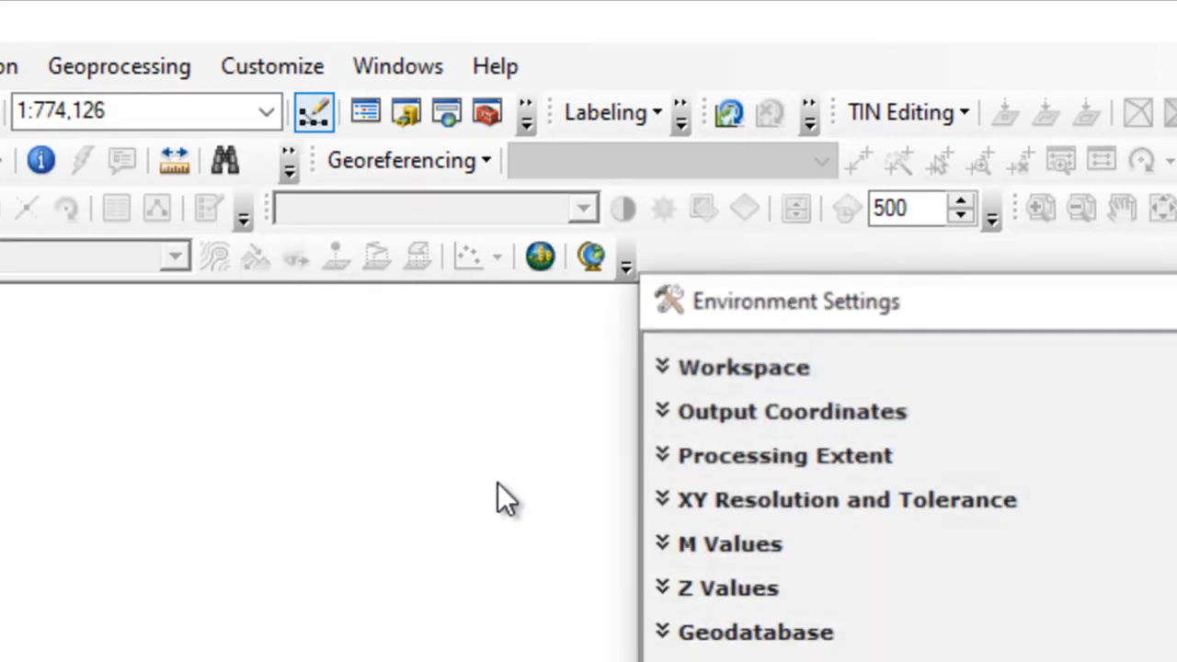
{"action": "left_click", "coordinate": [662, 371]}
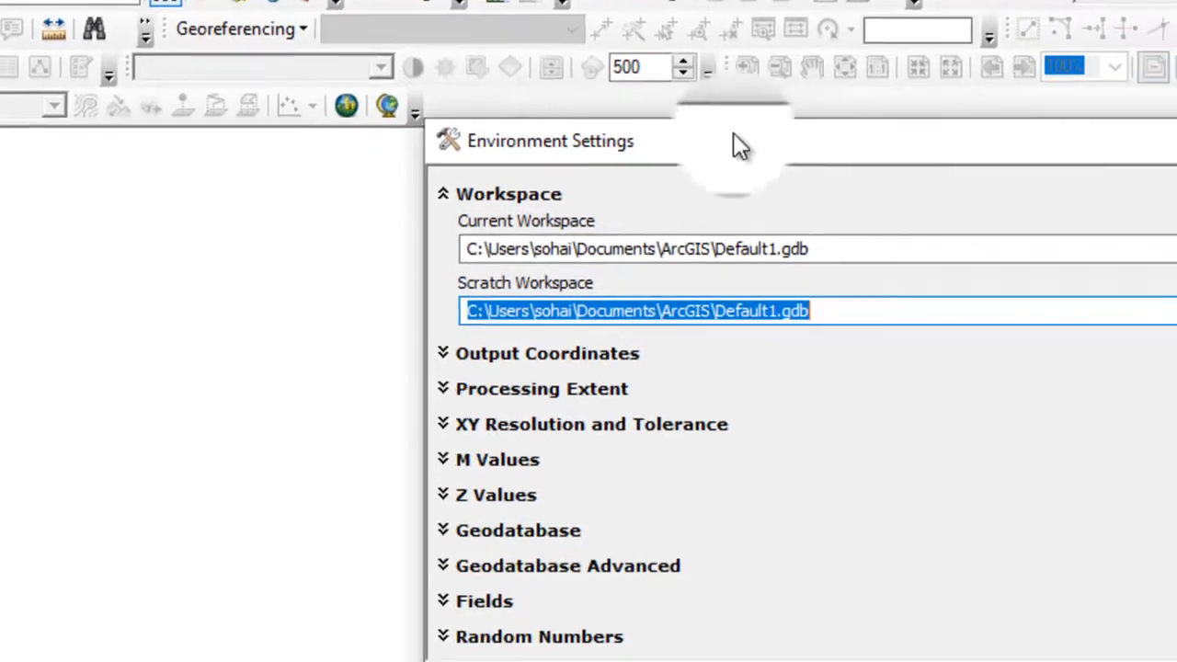
{"action": "left_click_drag", "start_coordinate": [991, 262], "coordinate": [609, 277]}
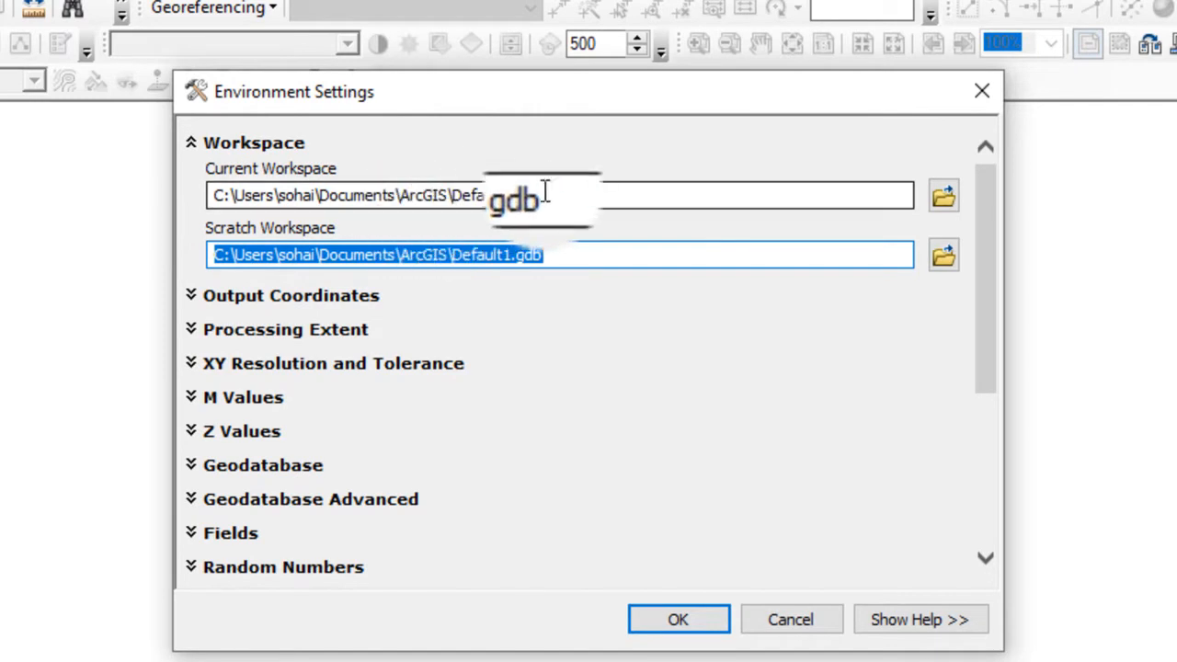
- Browse for the current workspace and create a file geodatabase named interpolation in the Upper Dir flood analysis folder
{"action": "left_click", "coordinate": [938, 186]}
{"action": "left_click", "coordinate": [521, 389]}
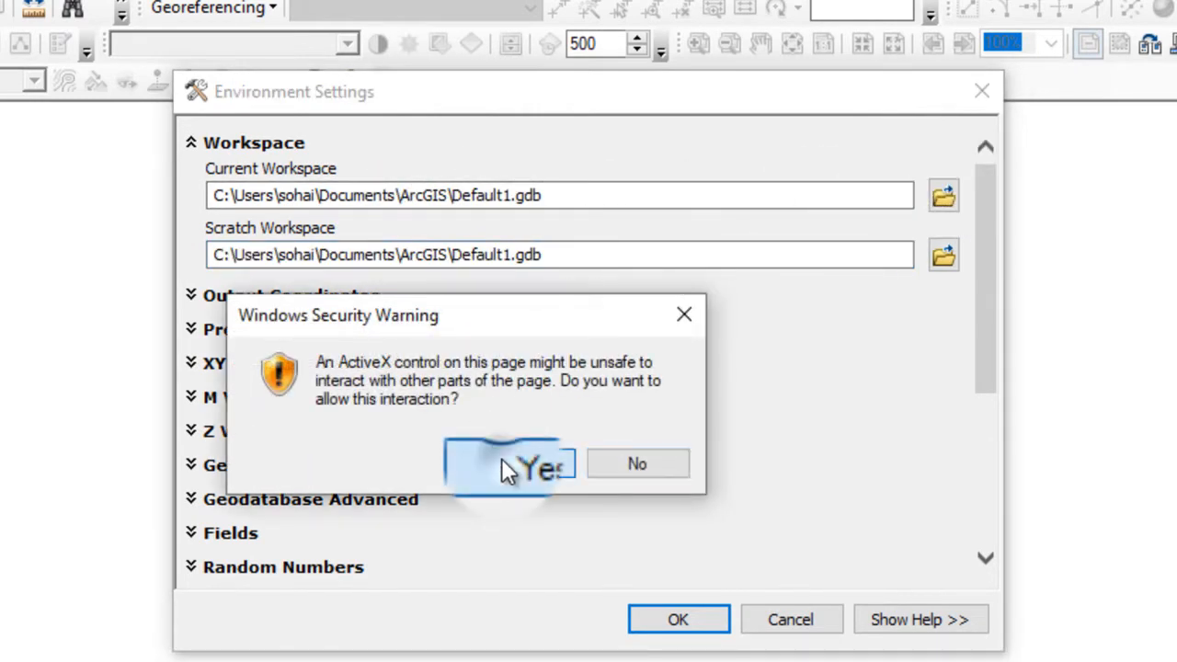
{"action": "left_click", "coordinate": [938, 195]}
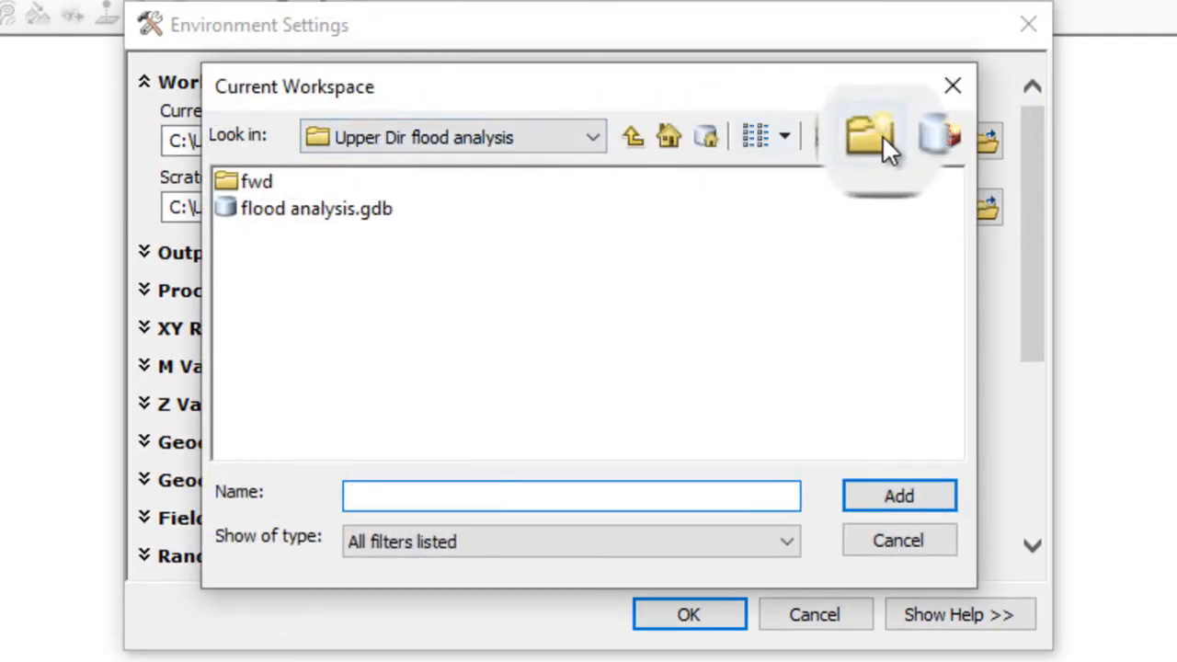
{"action": "left_click", "coordinate": [906, 140]}
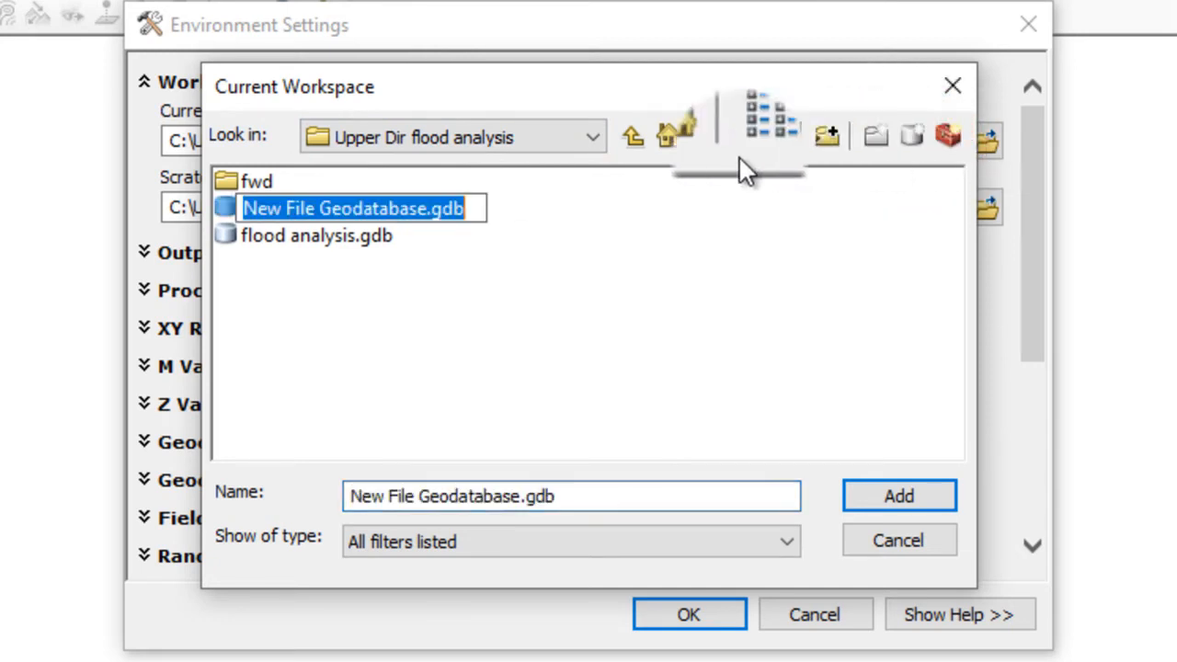
{"action": "key", "text": "BackSpace"}
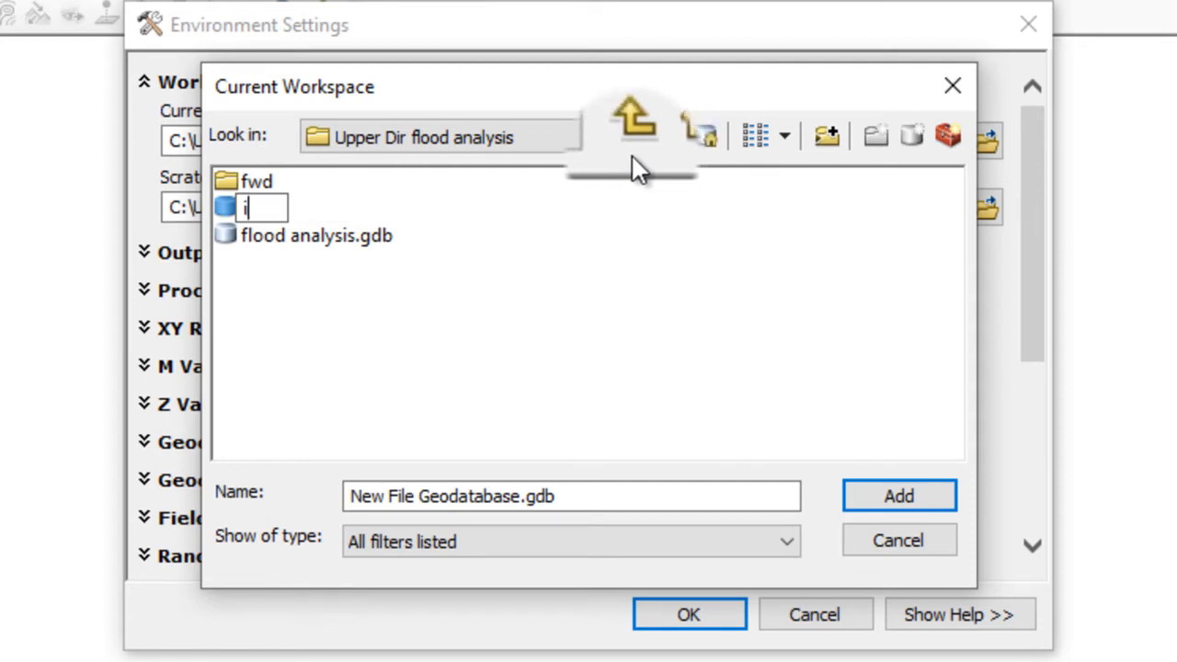
{"action": "type", "text": "interpolatio"}
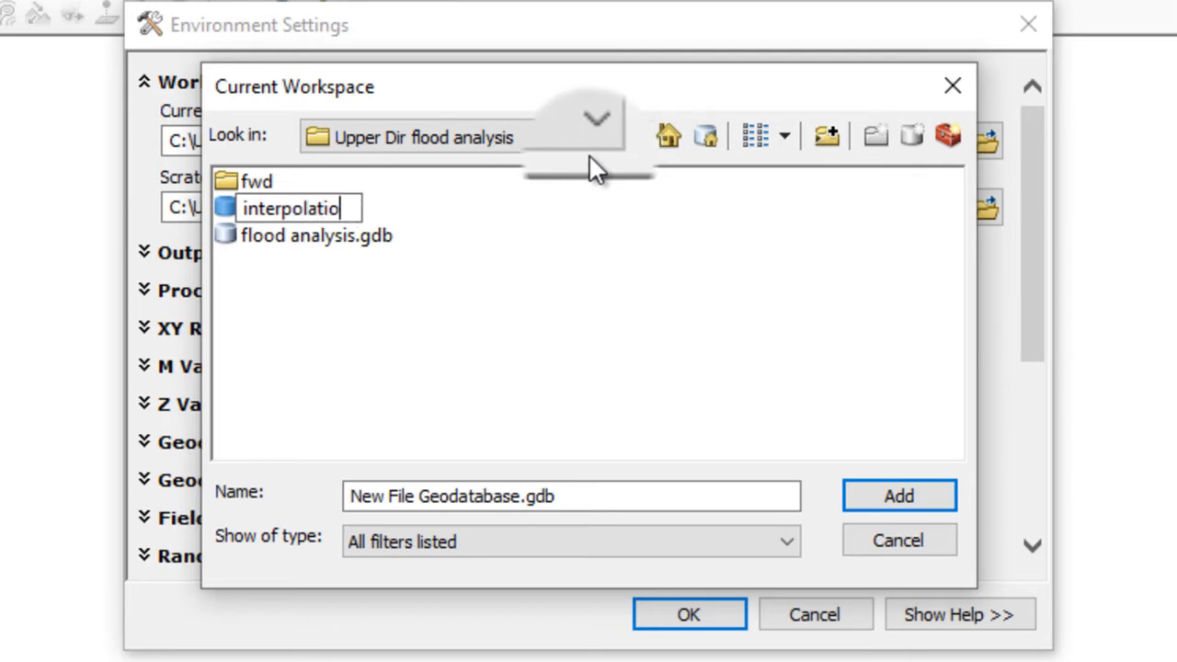
{"action": "type", "text": "n"}
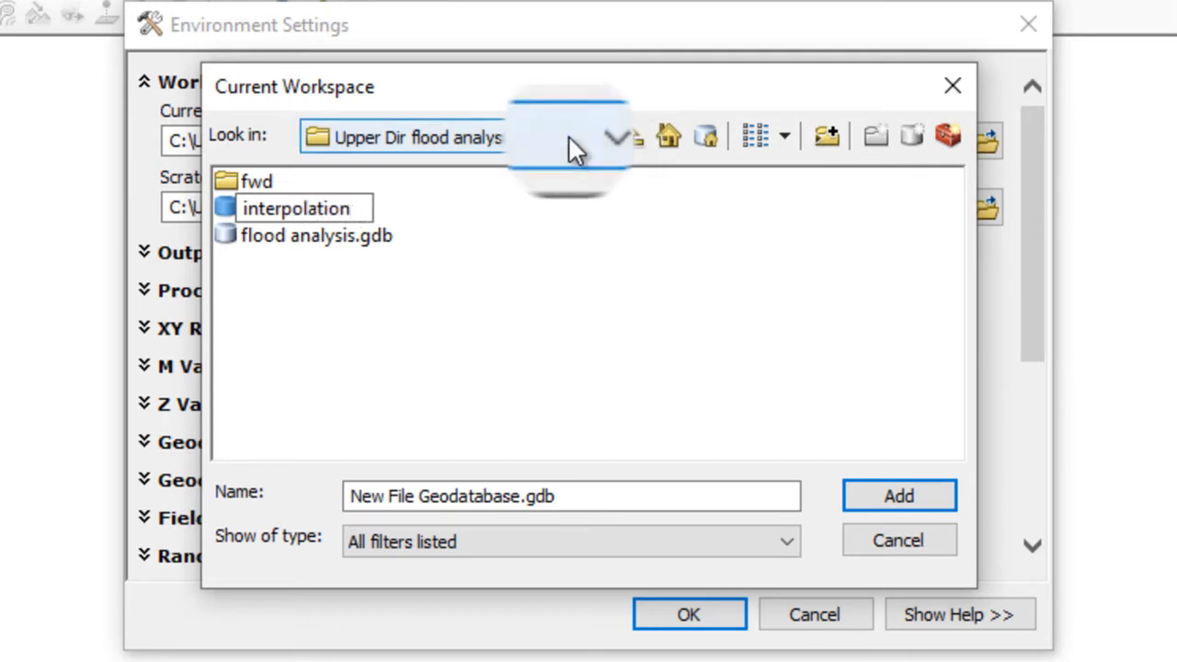
{"action": "left_click", "coordinate": [540, 294]}
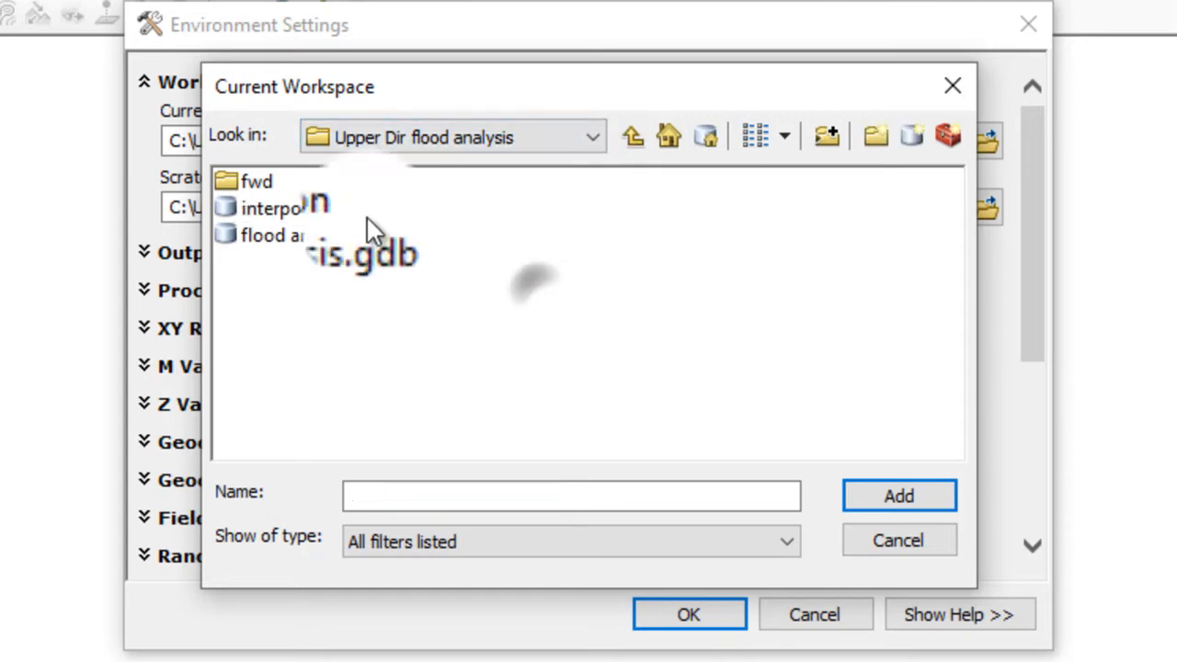
- Set interpolation.gdb as both the current and the scratch workspace and apply the environment settings
{"action": "left_click", "coordinate": [276, 210]}
{"action": "left_click", "coordinate": [855, 495]}
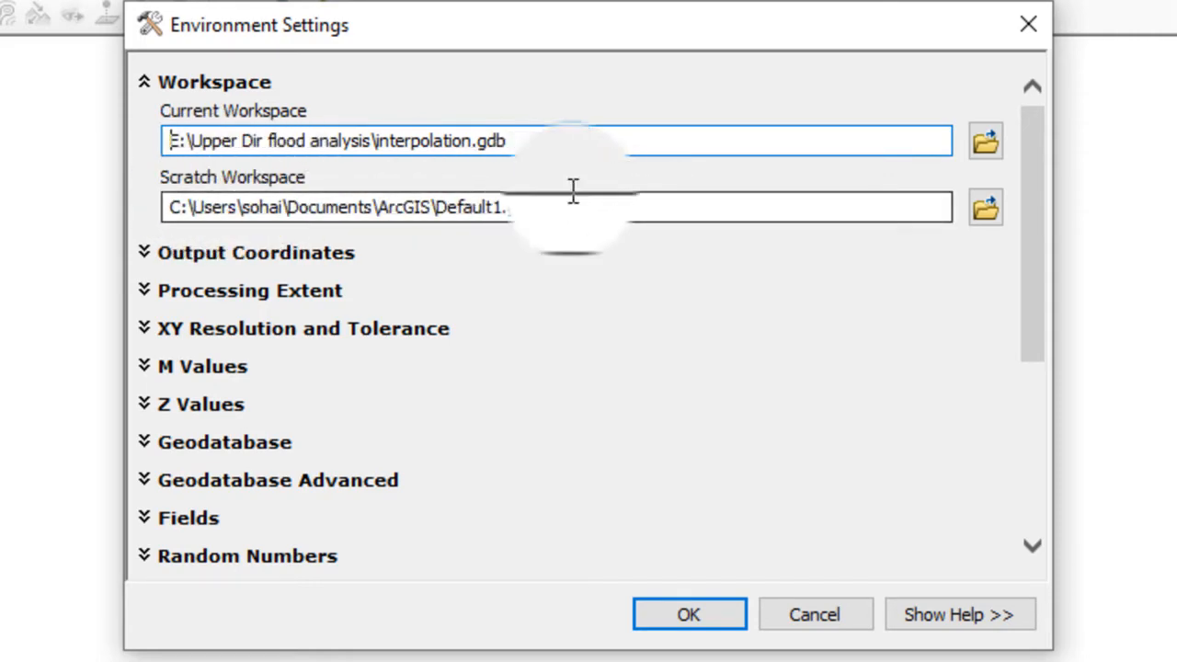
{"action": "left_click", "coordinate": [974, 213]}
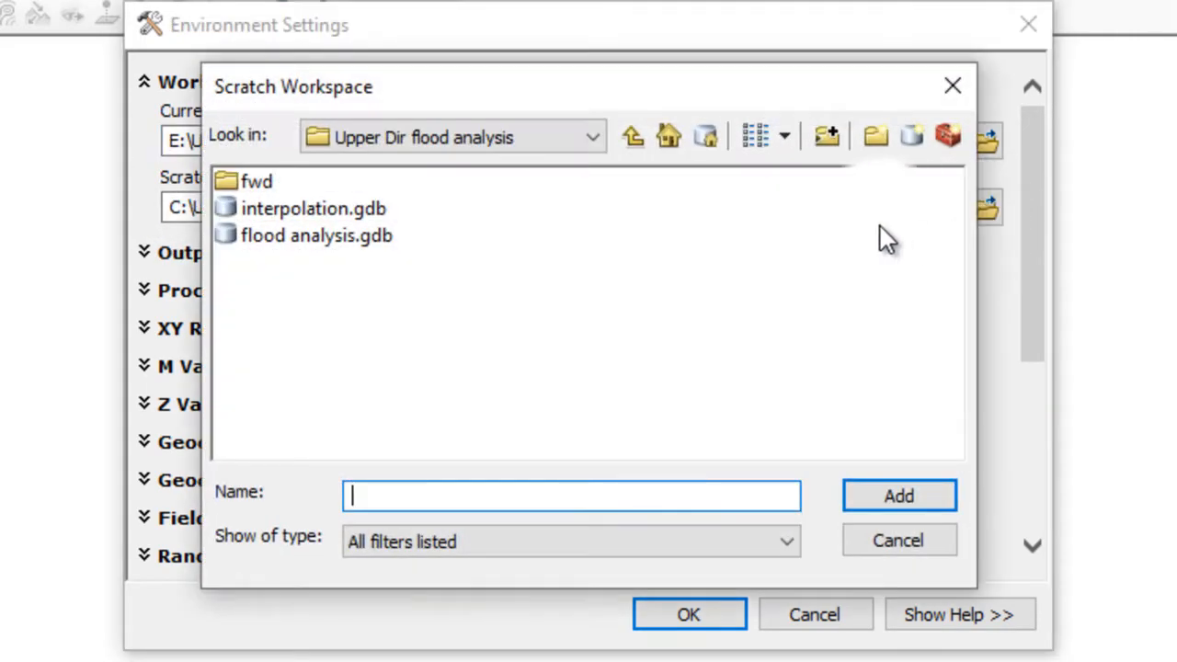
{"action": "left_click", "coordinate": [285, 208]}
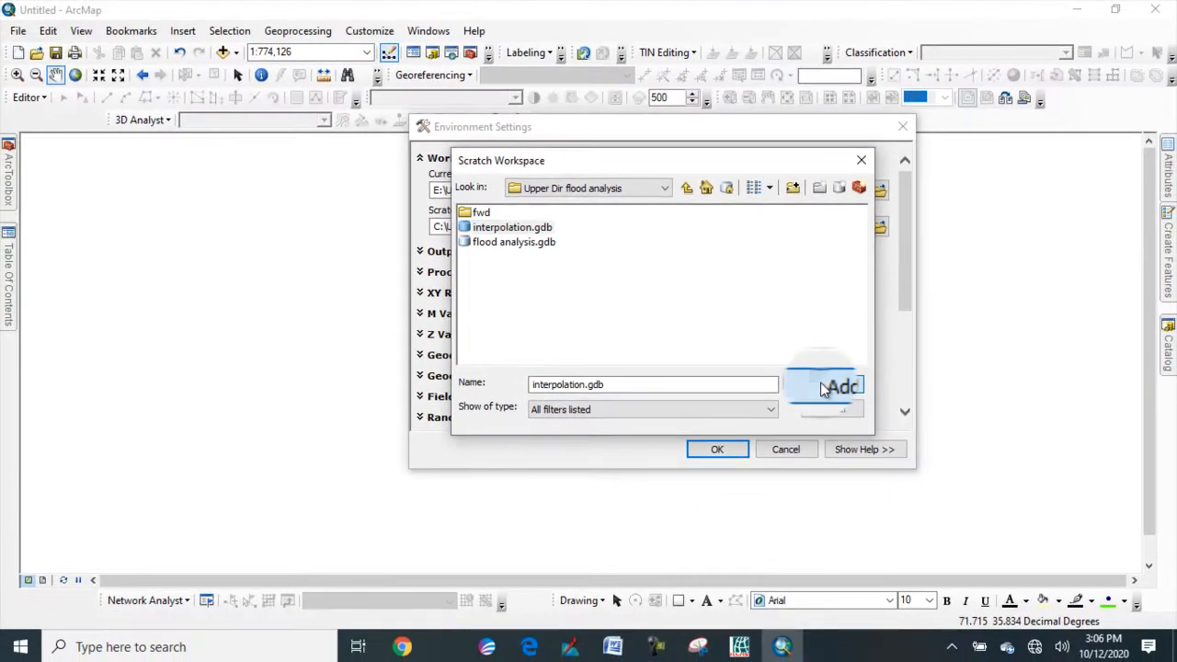
{"action": "left_click", "coordinate": [881, 499]}
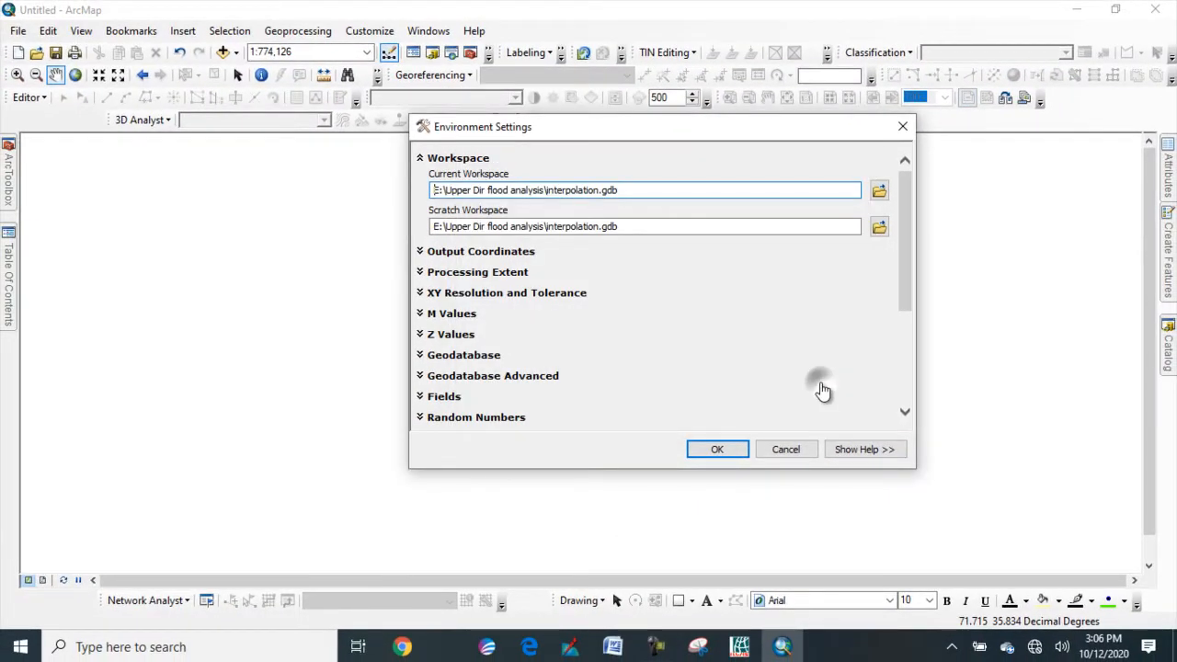
{"action": "left_click", "coordinate": [722, 450]}
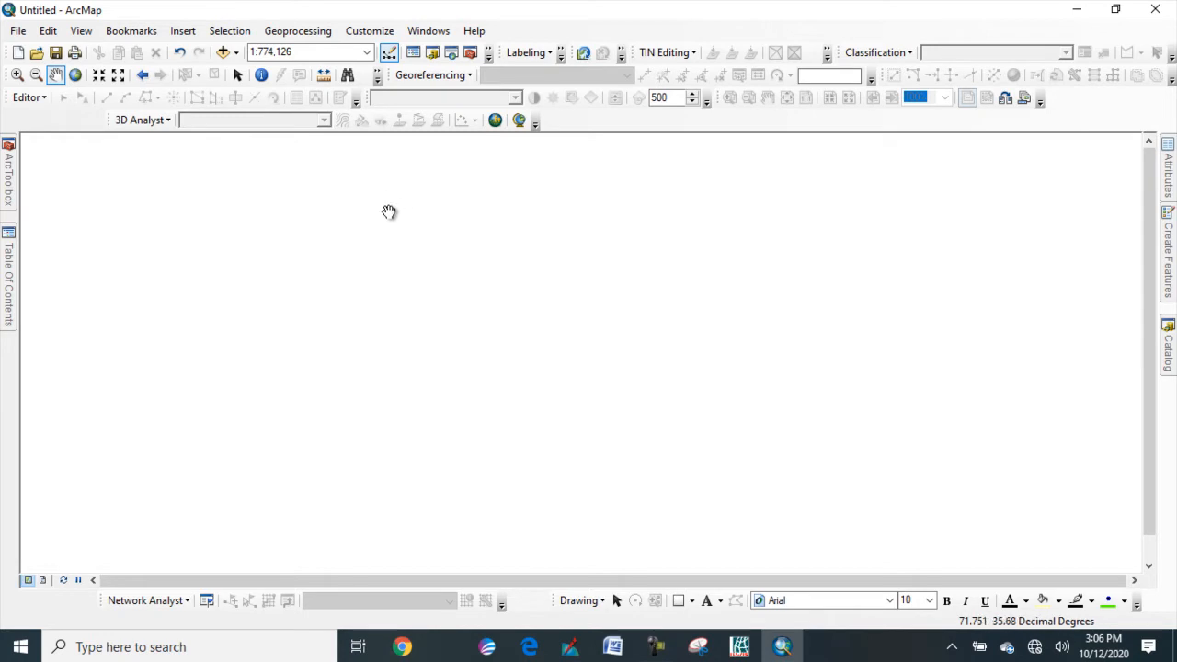
- Add the Upper dir.shp shapefile from the Upper Dir flood analysis folder to the map
{"action": "left_click", "coordinate": [223, 52]}
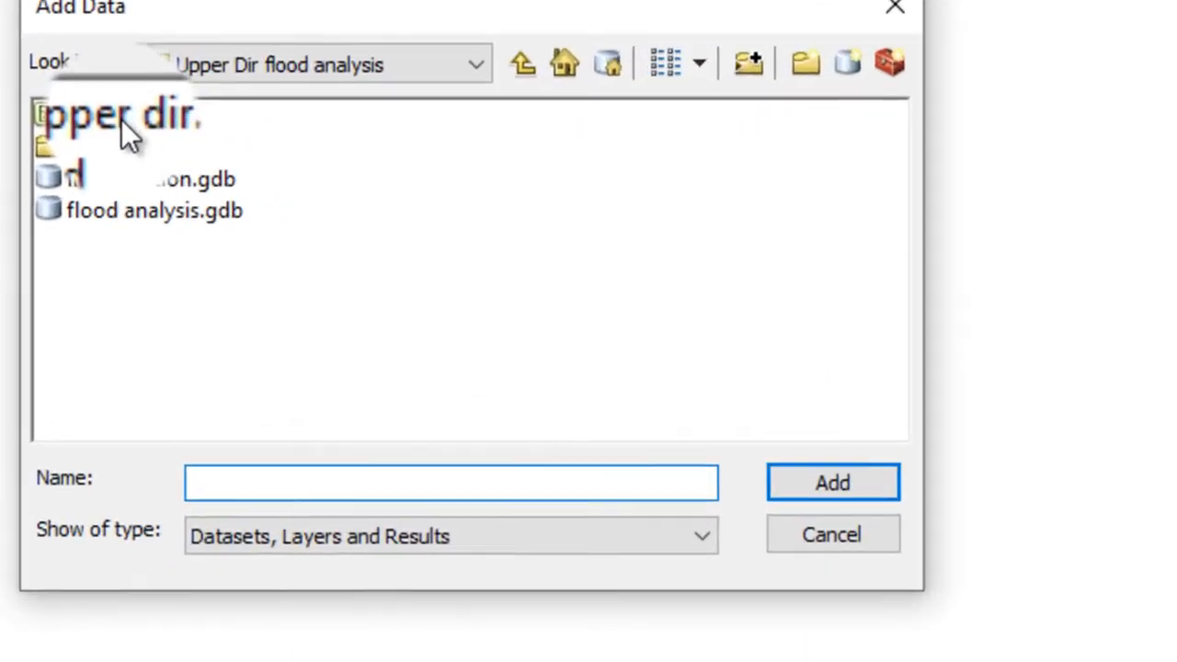
{"action": "left_click", "coordinate": [425, 236]}
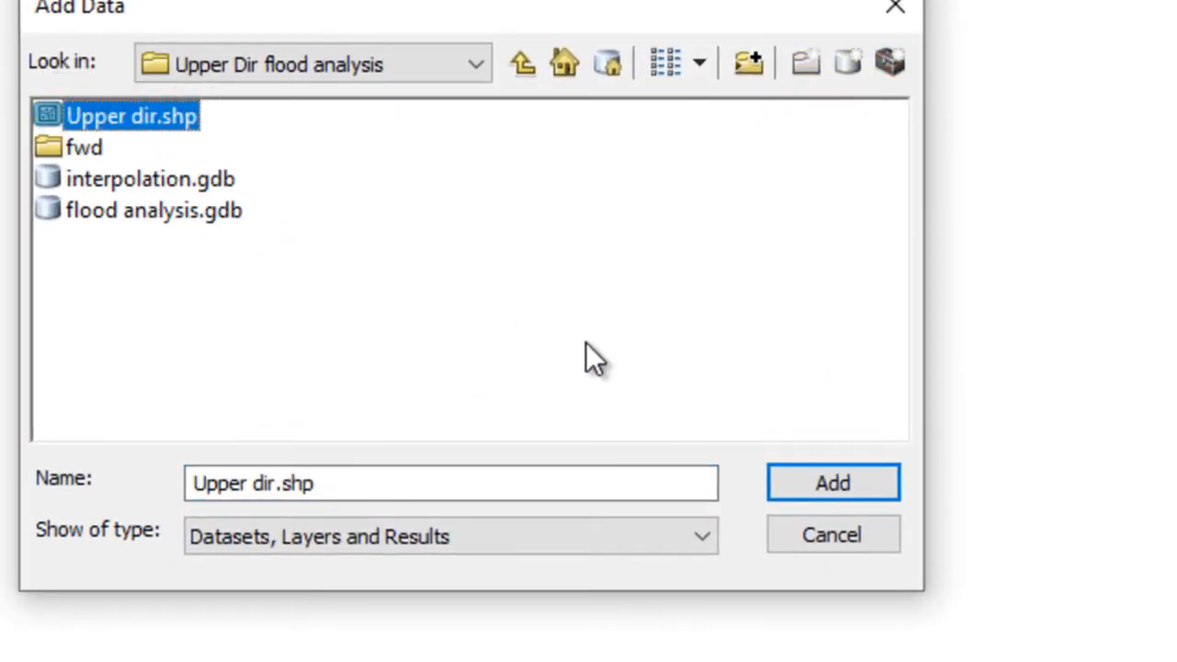
{"action": "left_click", "coordinate": [823, 490]}
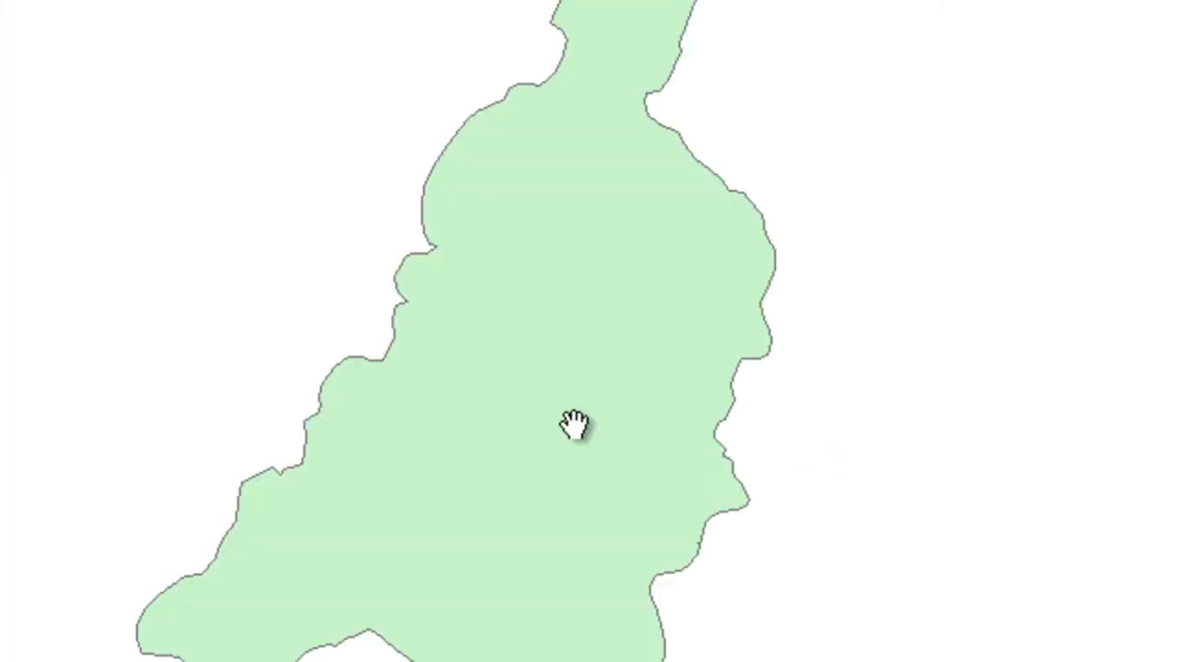
- Add the GPS point feature class from flood analysis.gdb to the map
{"action": "left_click_drag", "start_coordinate": [574, 424], "coordinate": [321, 379]}
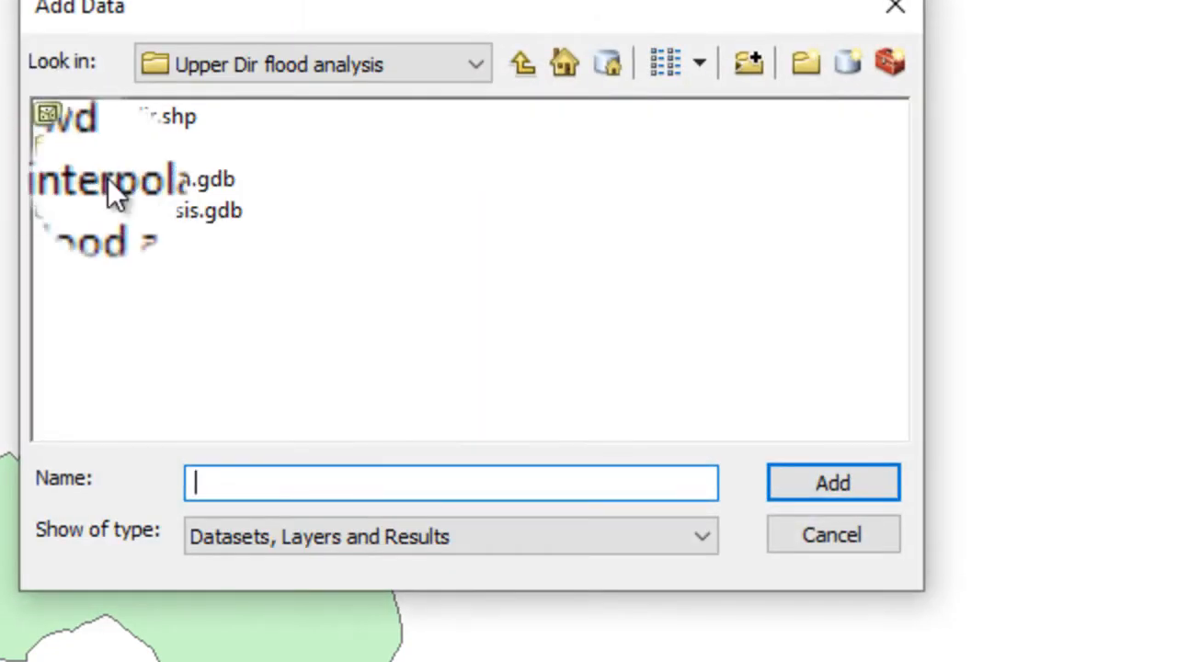
{"action": "double_click", "coordinate": [120, 201]}
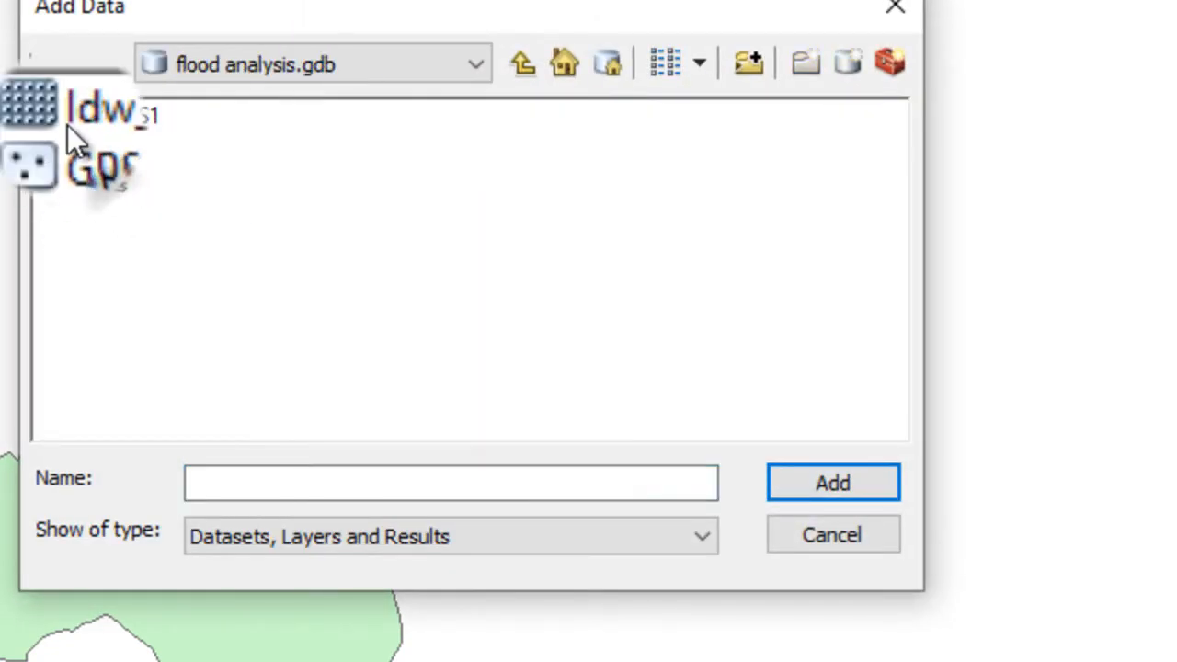
{"action": "left_click", "coordinate": [87, 153]}
{"action": "left_click", "coordinate": [833, 482]}
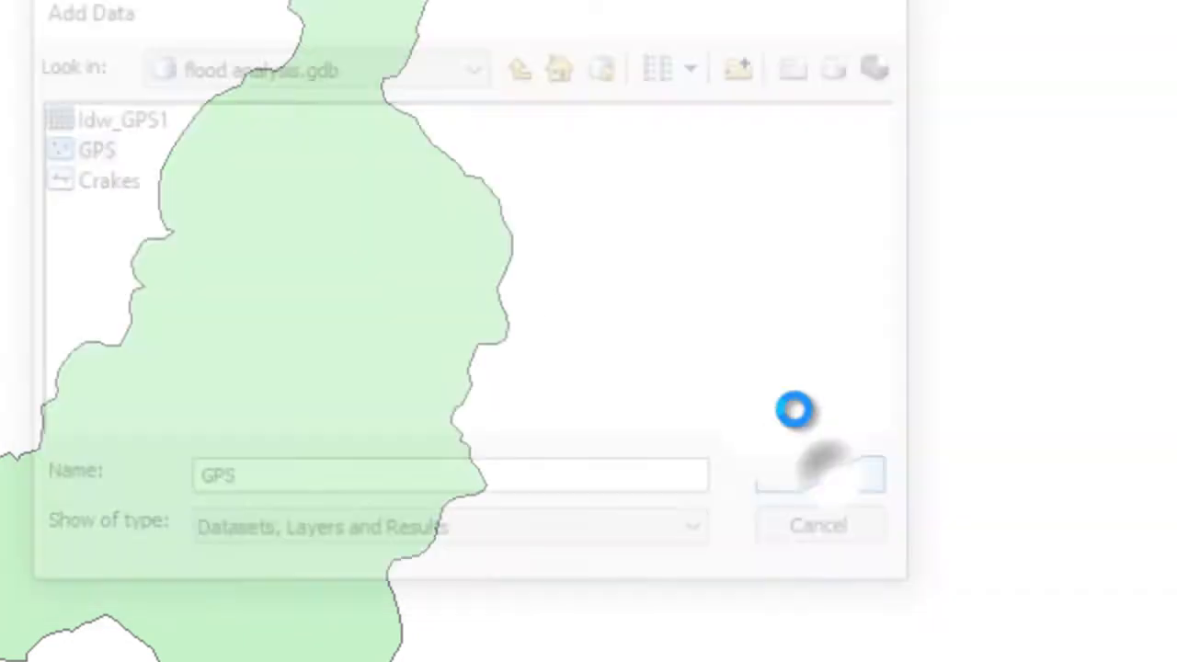
- Open the IDW interpolation tool of the Spatial Analyst toolbox and set GPS as the input point features
{"action": "left_click_drag", "start_coordinate": [370, 284], "coordinate": [400, 293]}
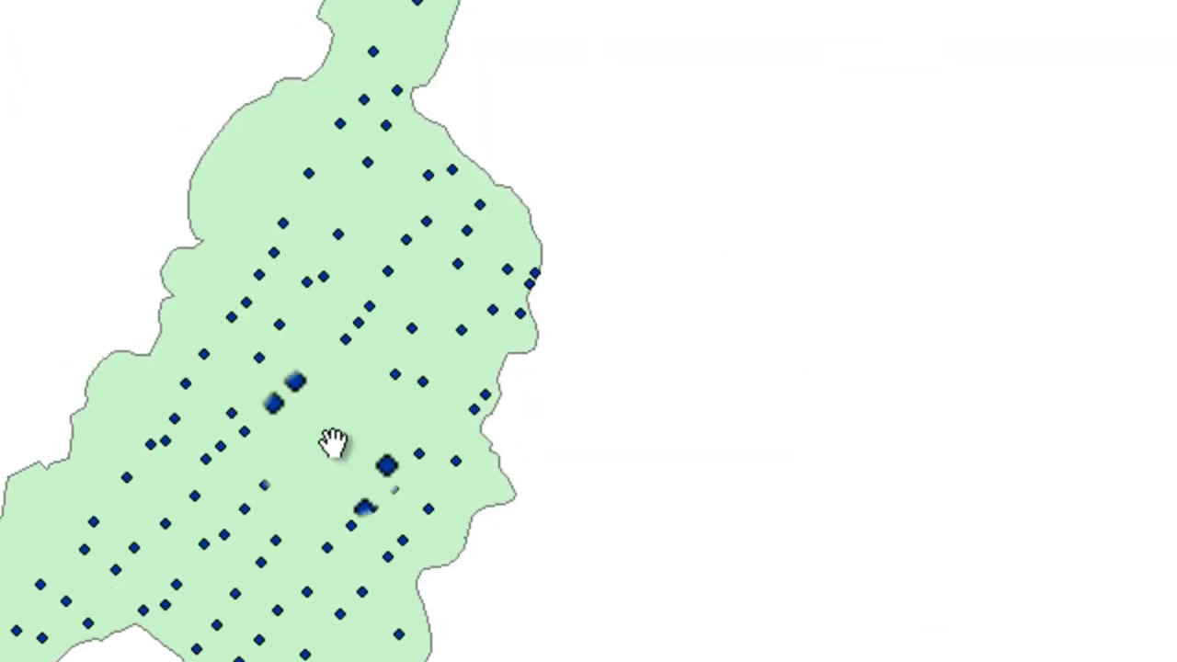
{"action": "left_click_drag", "start_coordinate": [354, 398], "coordinate": [465, 381]}
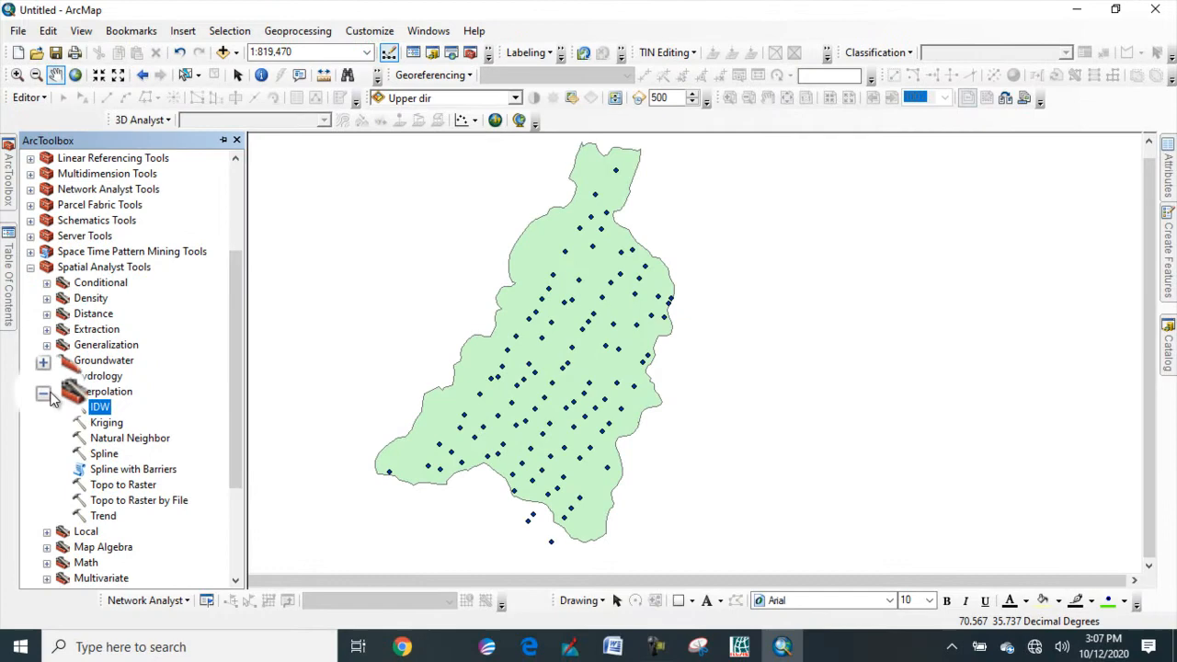
{"action": "left_click", "coordinate": [43, 393]}
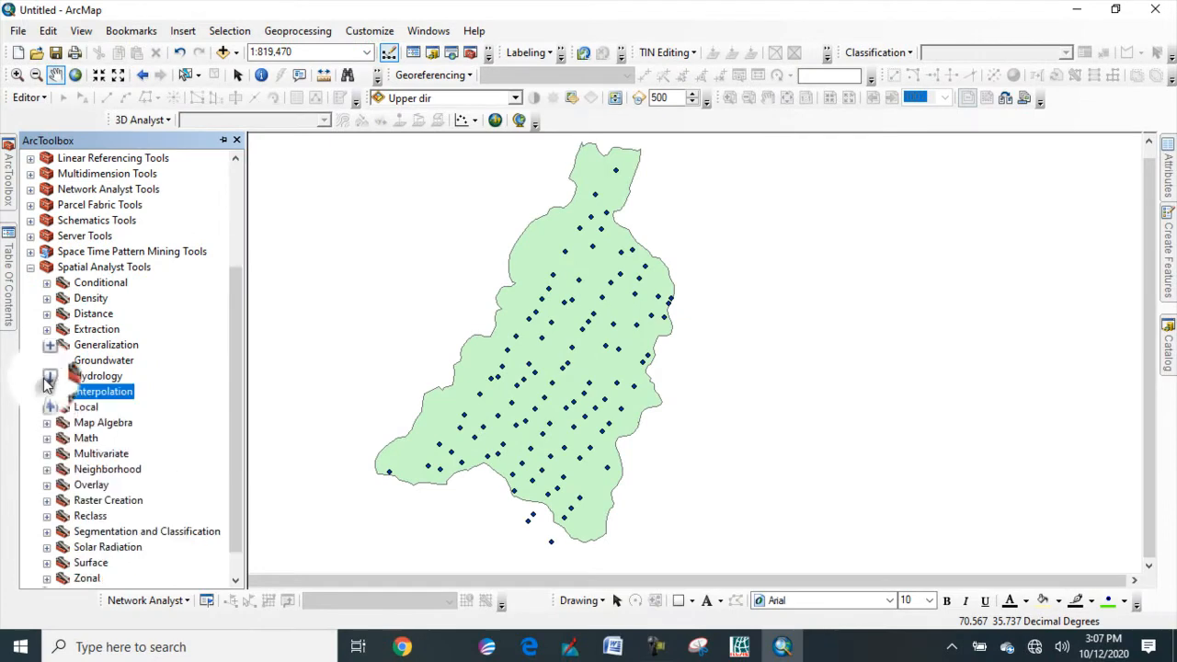
{"action": "left_click", "coordinate": [31, 269]}
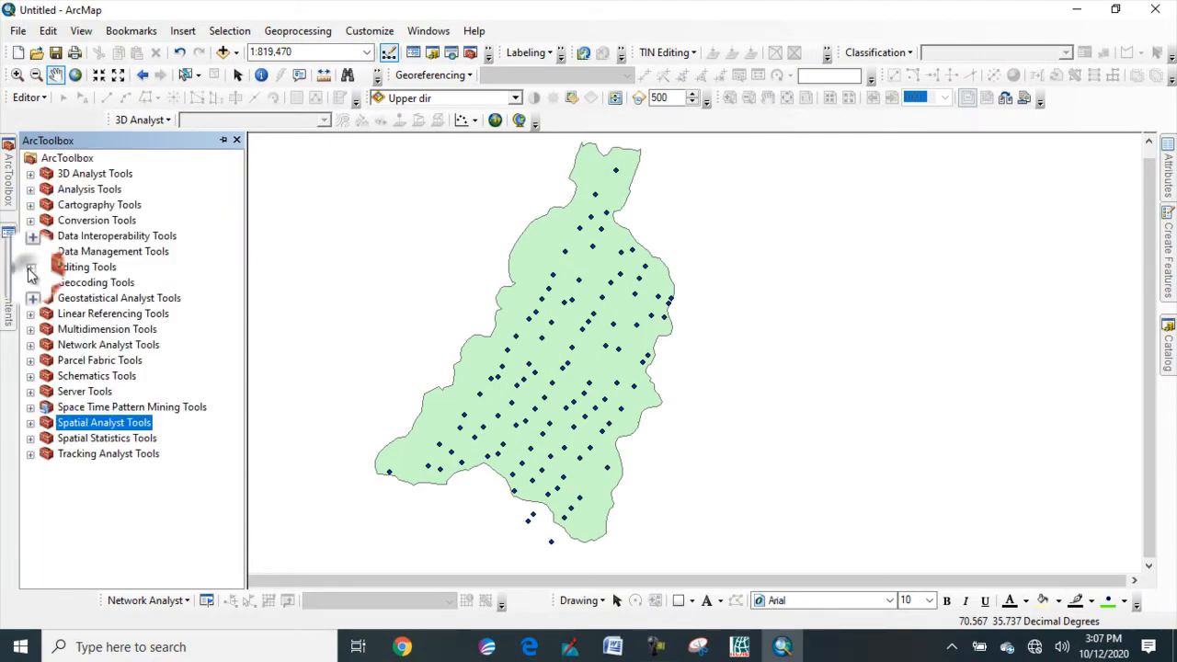
{"action": "left_click", "coordinate": [31, 425]}
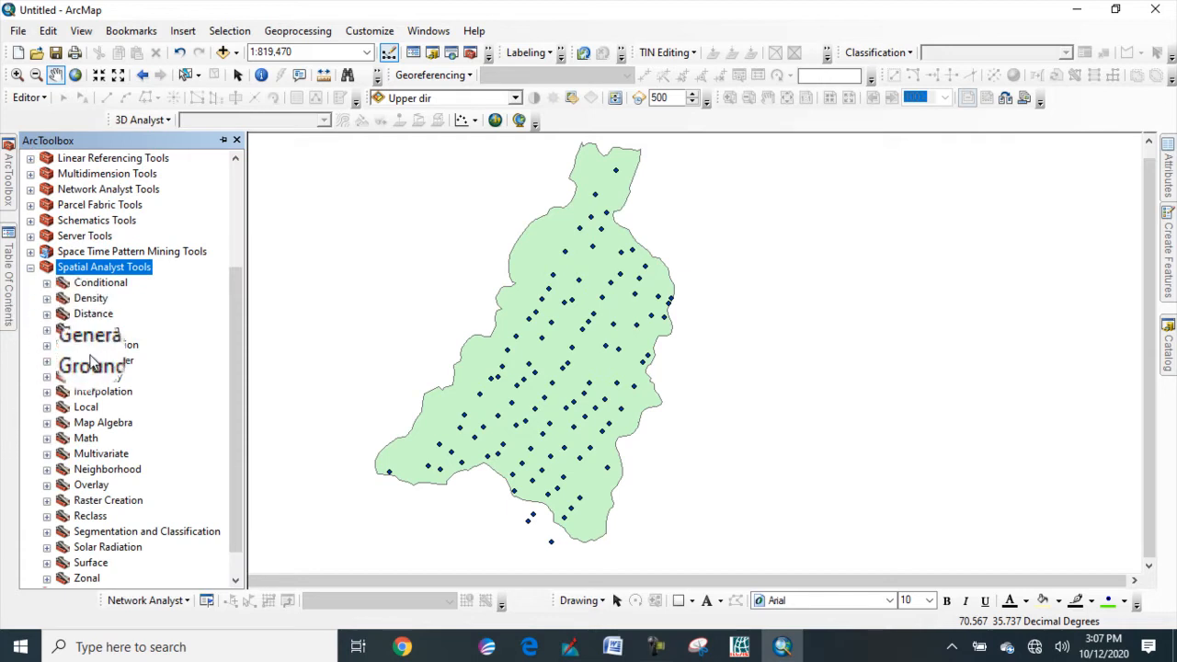
{"action": "left_click", "coordinate": [46, 395]}
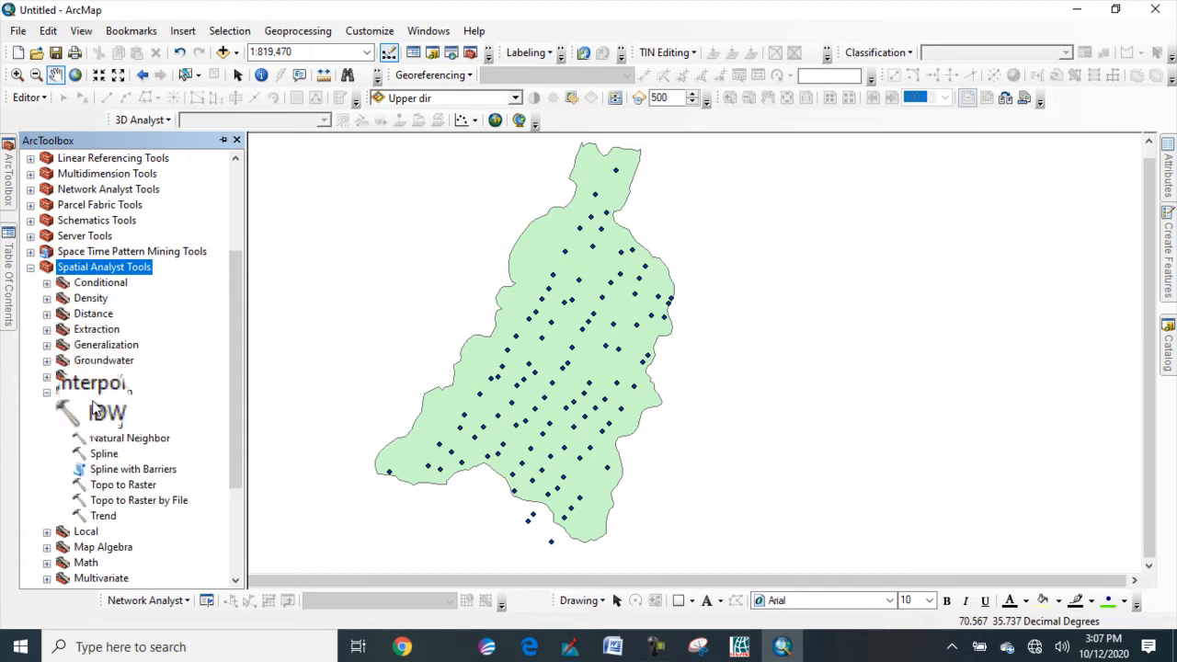
{"action": "double_click", "coordinate": [101, 411]}
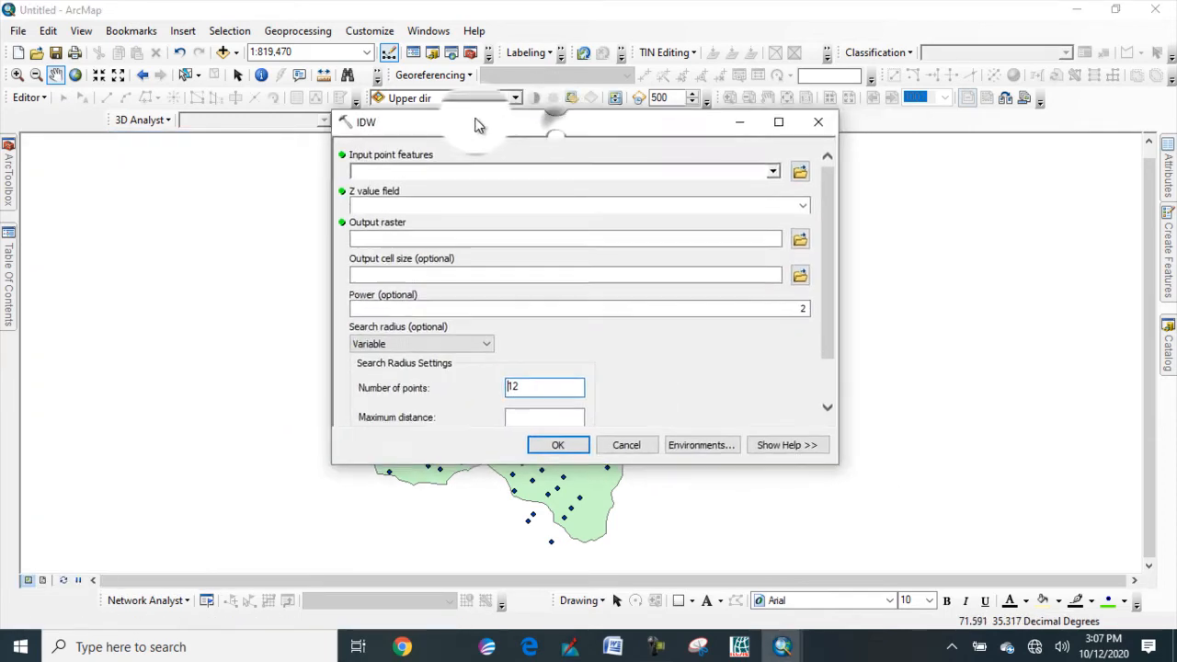
{"action": "left_click", "coordinate": [748, 171]}
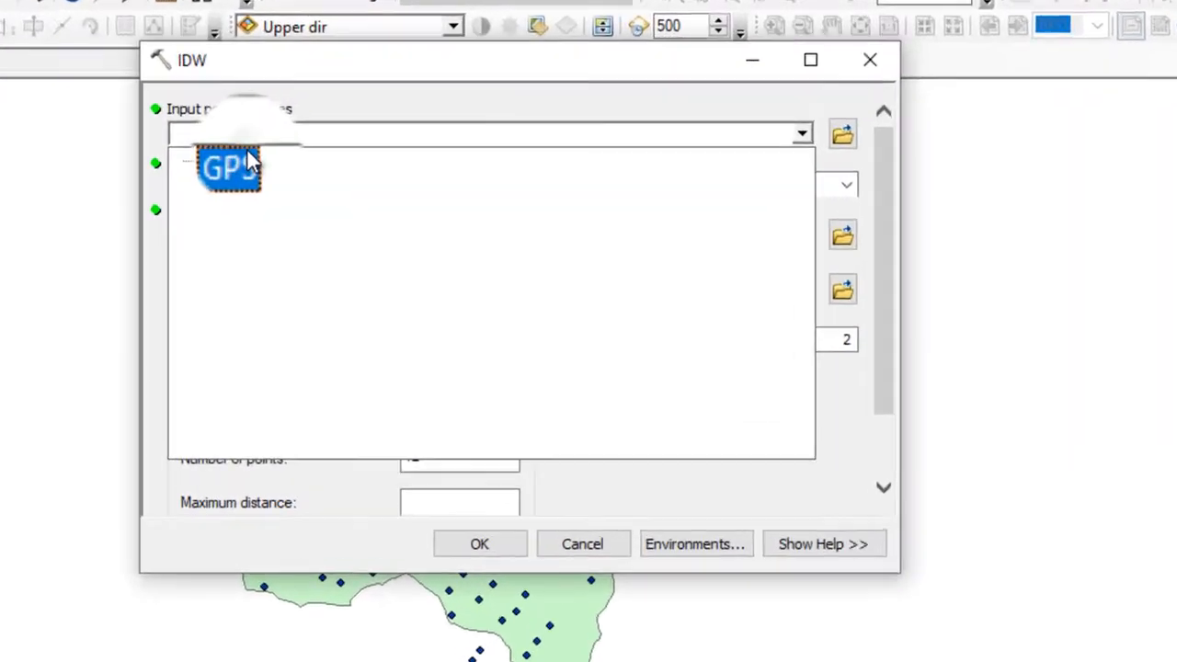
{"action": "left_click", "coordinate": [371, 187]}
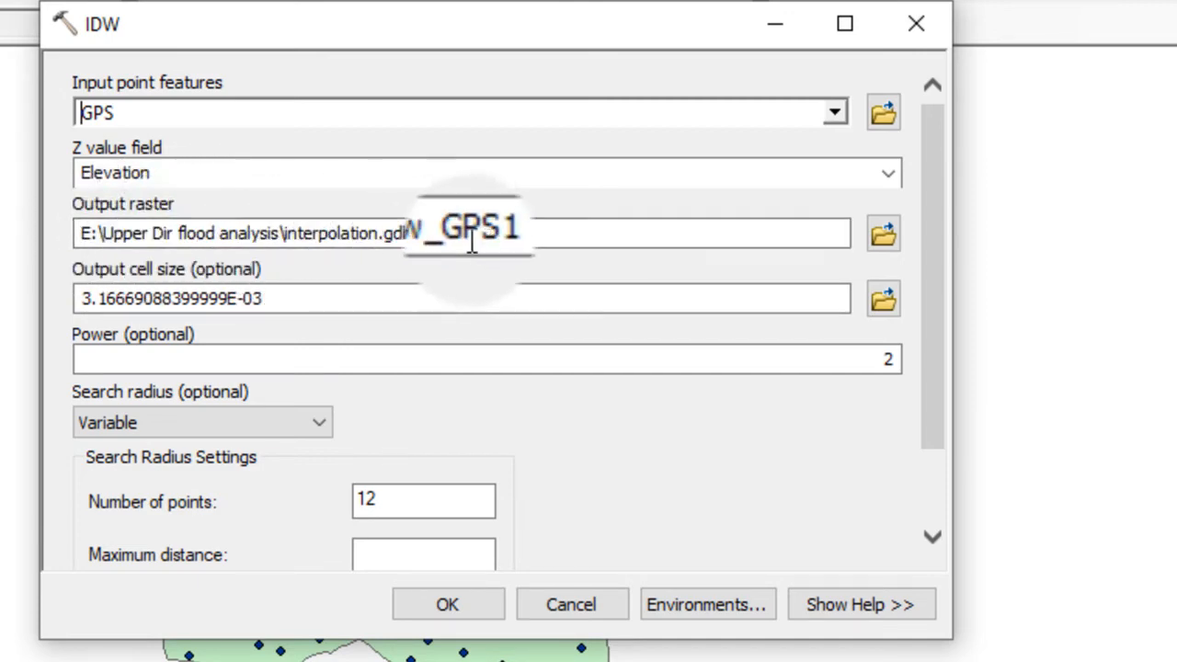
- In the IDW tool's environment settings, set the processing extent to the same as layer Upper dir
{"action": "left_click", "coordinate": [705, 598]}
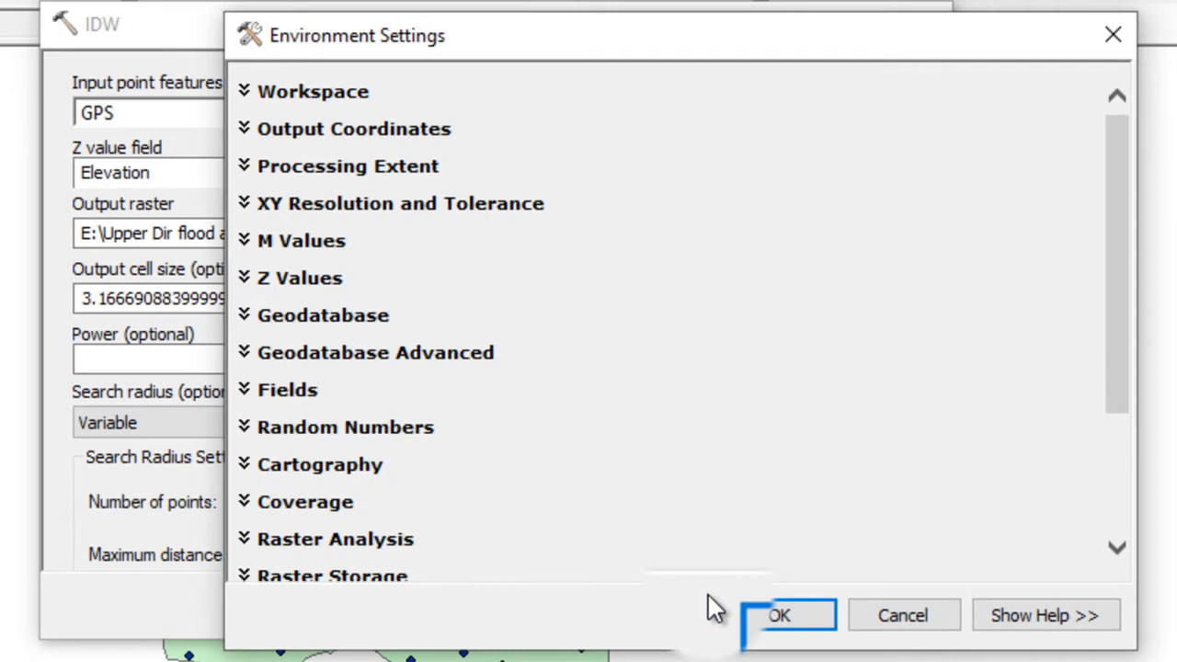
{"action": "left_click", "coordinate": [246, 168]}
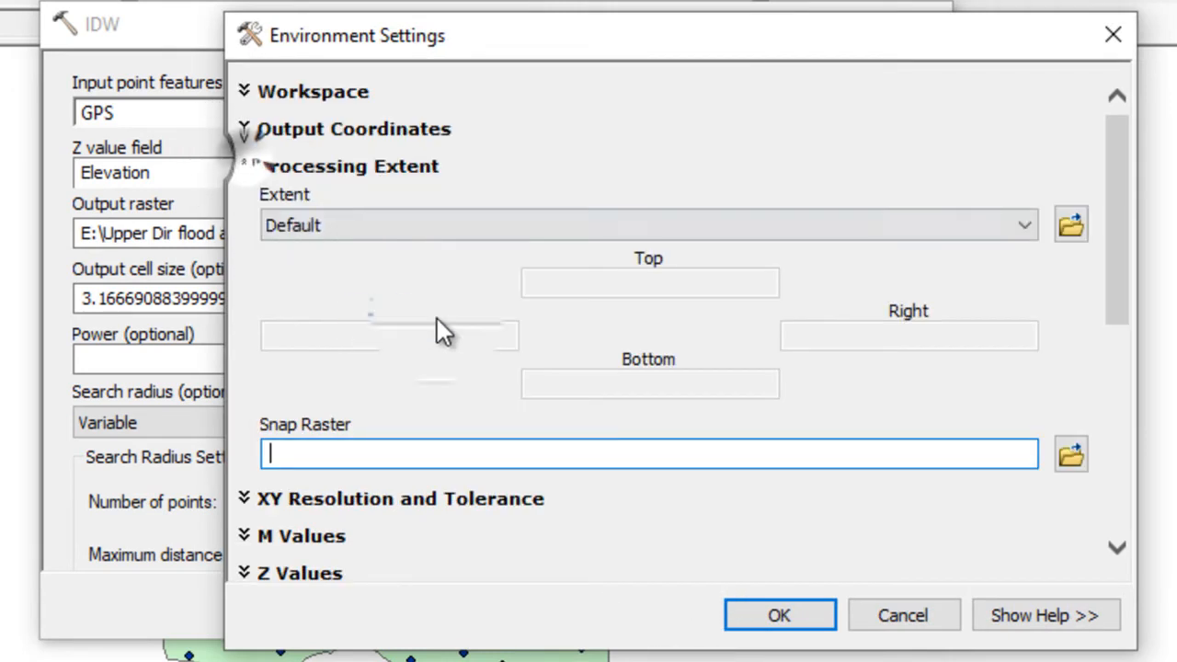
{"action": "left_click", "coordinate": [1016, 227]}
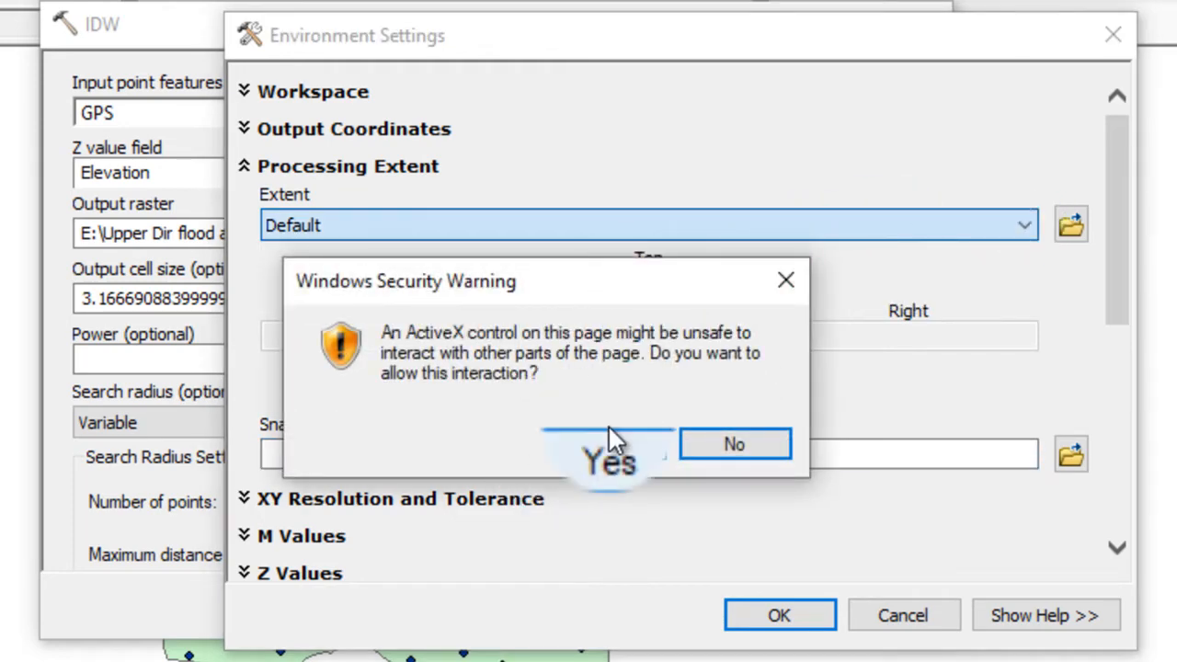
{"action": "left_click", "coordinate": [611, 434]}
{"action": "left_click", "coordinate": [900, 227]}
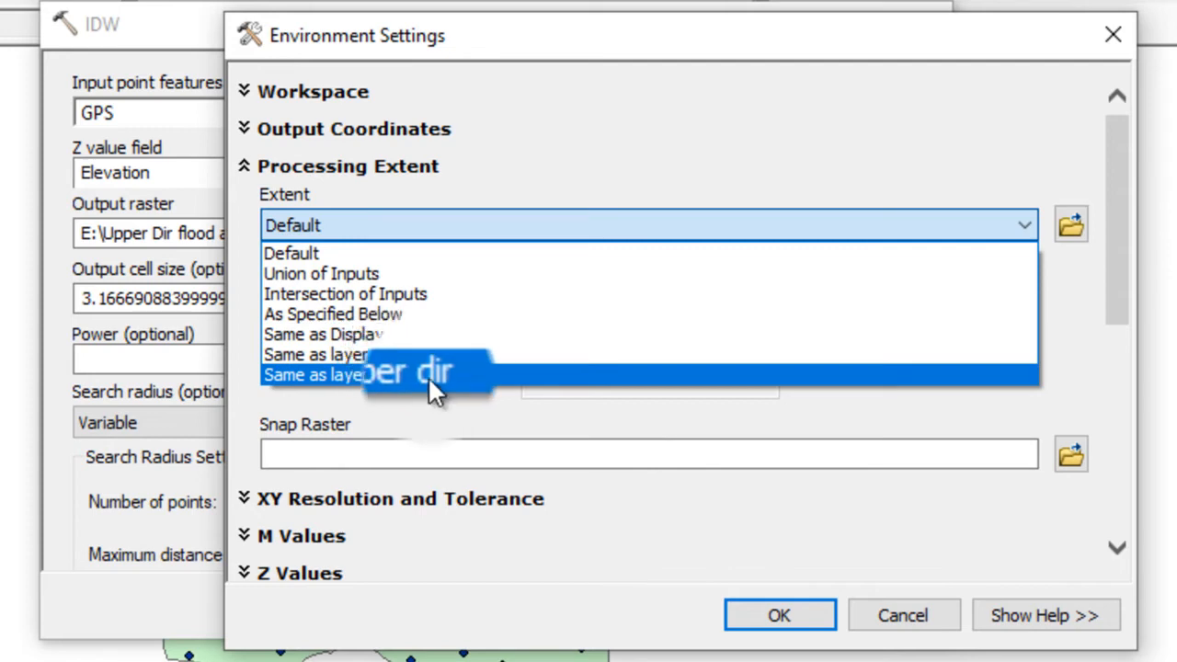
{"action": "left_click", "coordinate": [453, 375]}
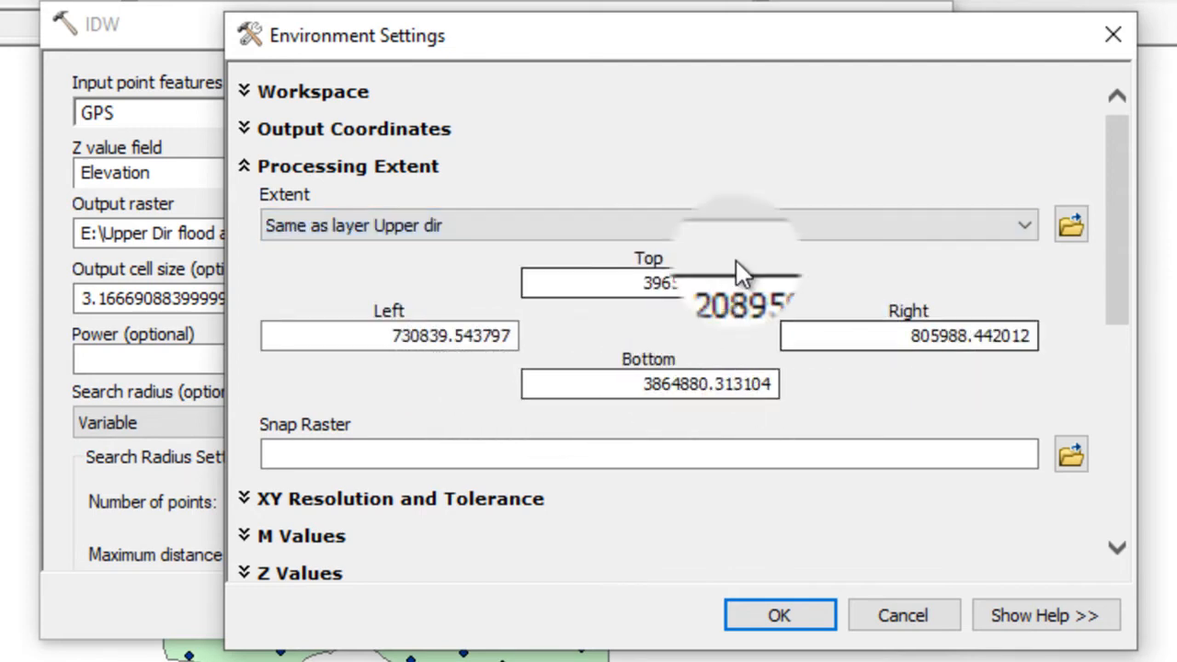
- Set Upper dir as the raster analysis mask, accept the environment settings and run the IDW interpolation
{"action": "scroll", "coordinate": [748, 413], "scroll_direction": "down", "scroll_amount": 8}
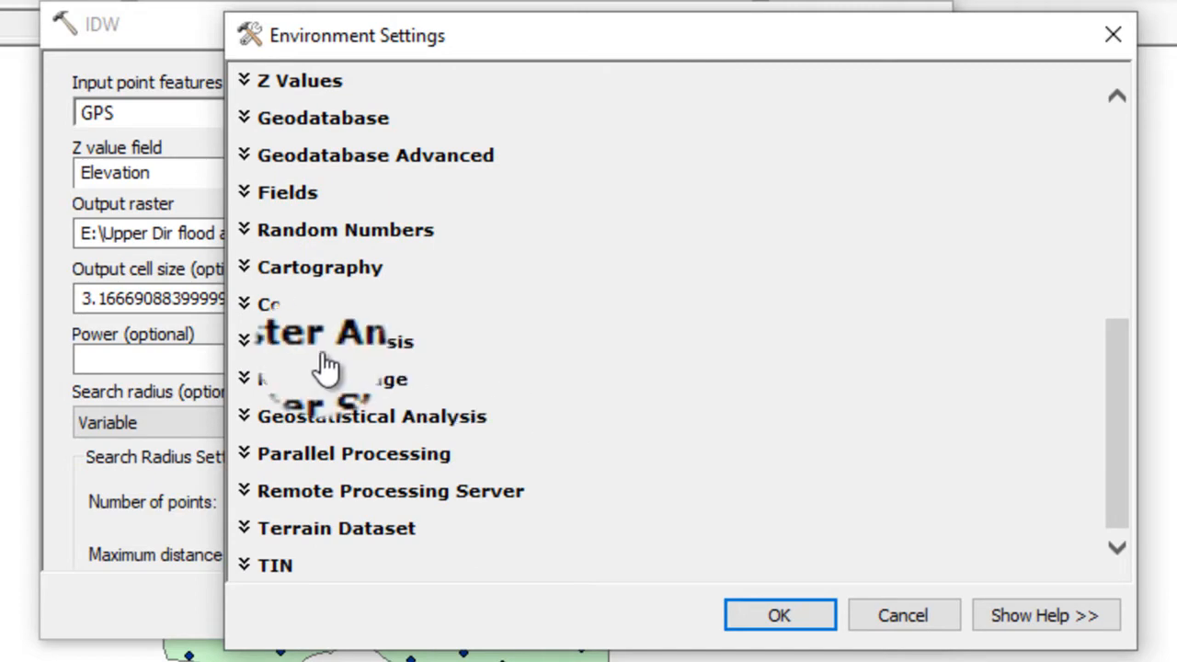
{"action": "left_click", "coordinate": [249, 342]}
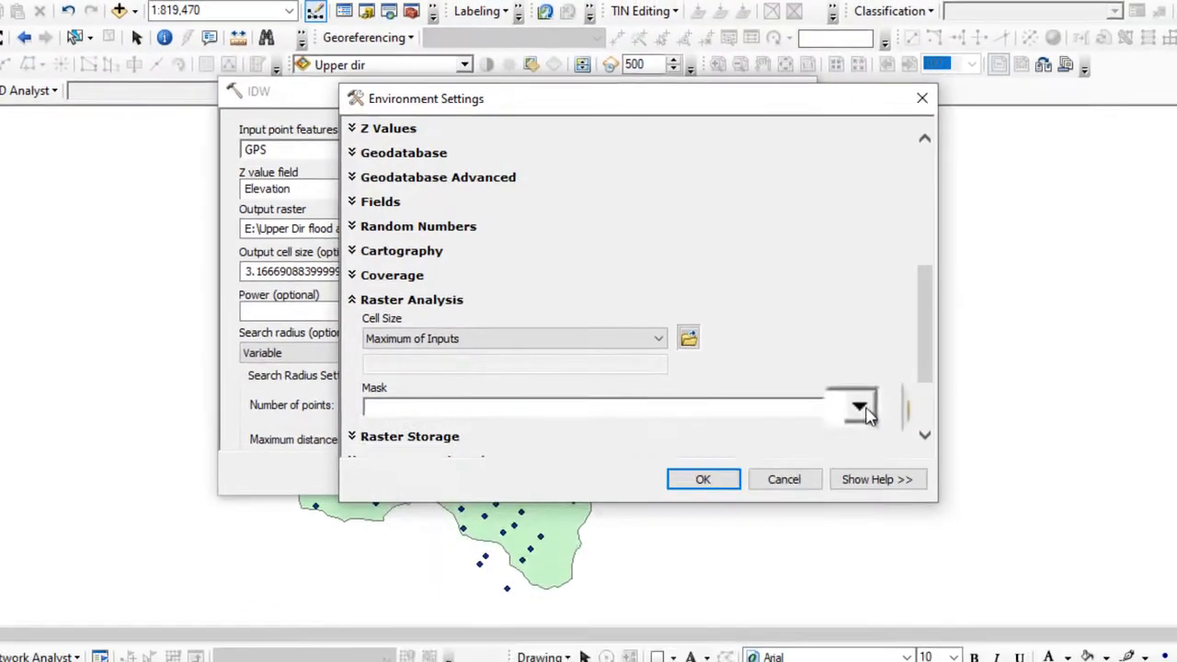
{"action": "left_click", "coordinate": [947, 464]}
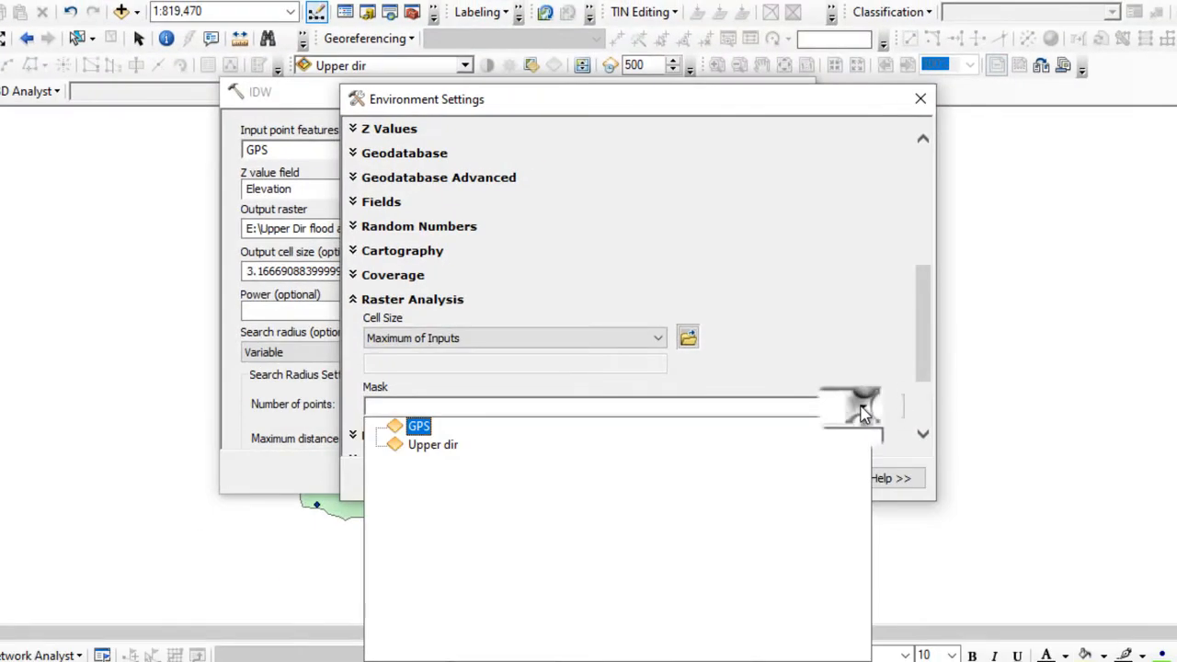
{"action": "left_click", "coordinate": [423, 446]}
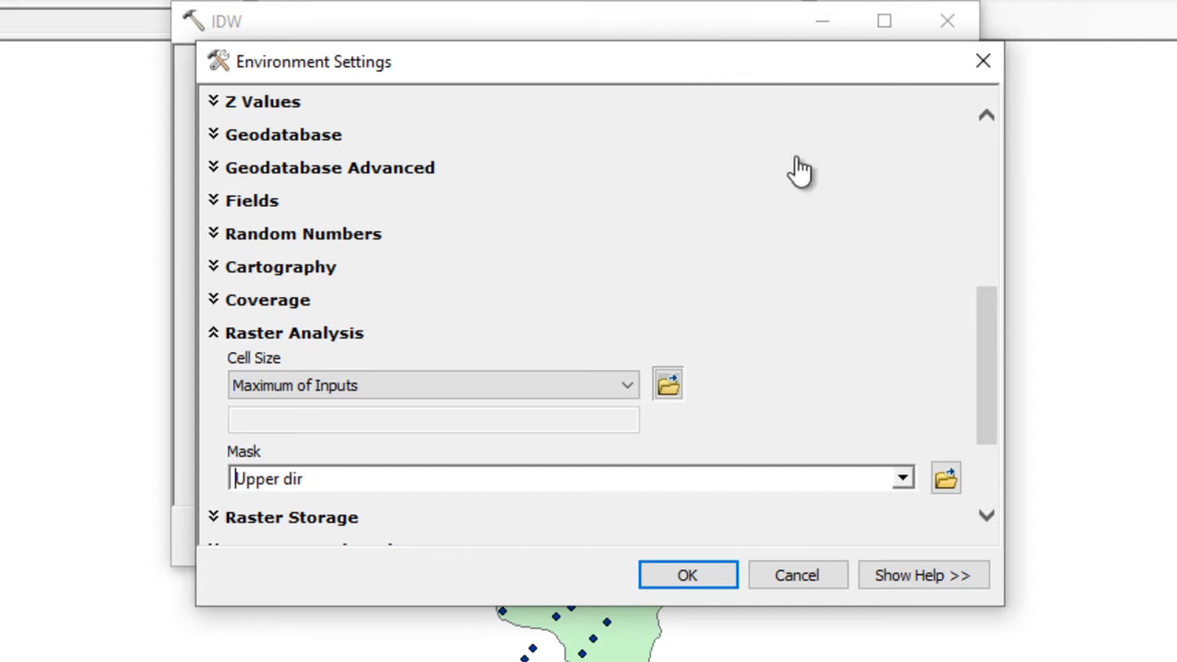
{"action": "left_click", "coordinate": [671, 579]}
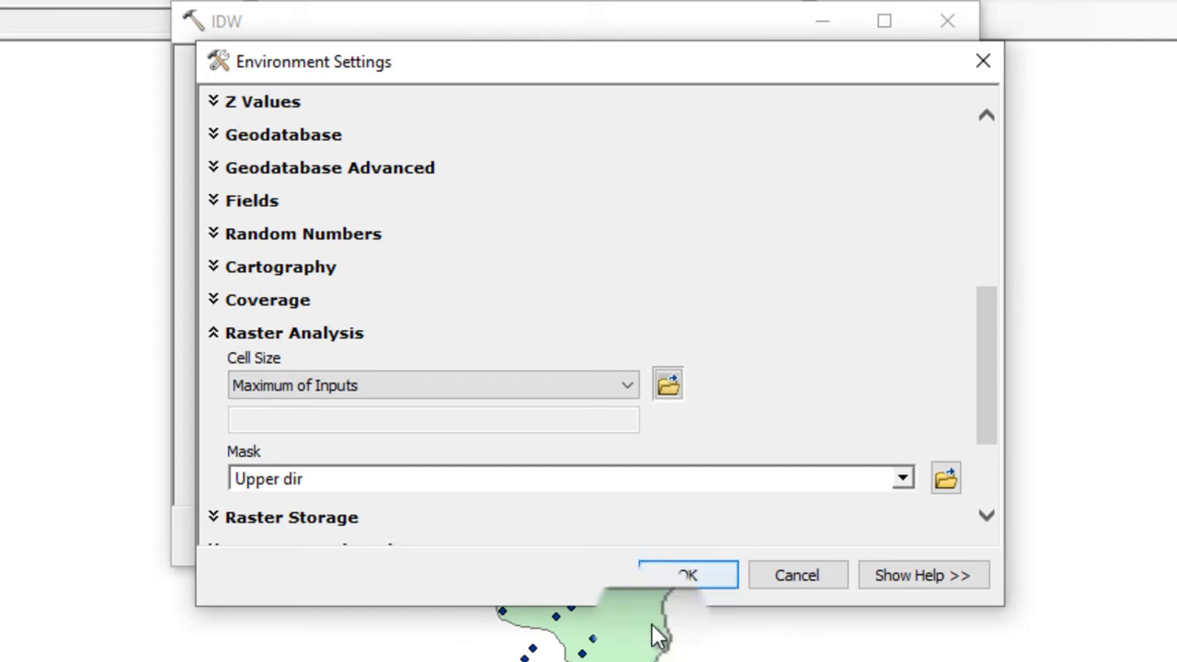
{"action": "left_click", "coordinate": [688, 576]}
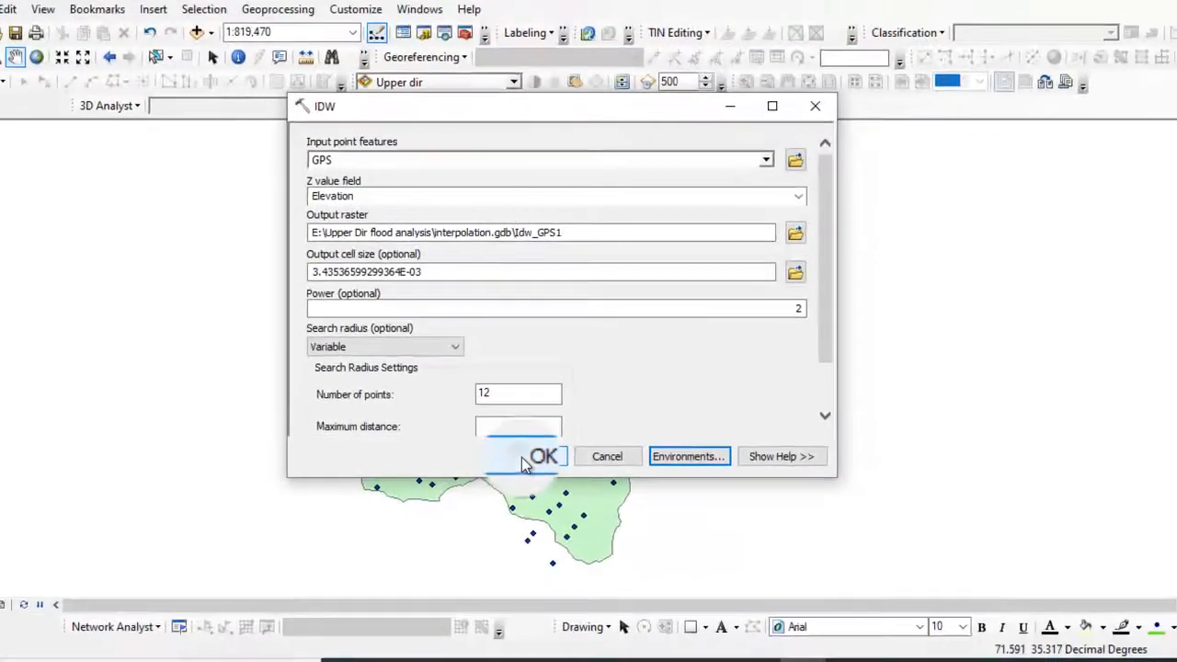
{"action": "left_click", "coordinate": [525, 460]}
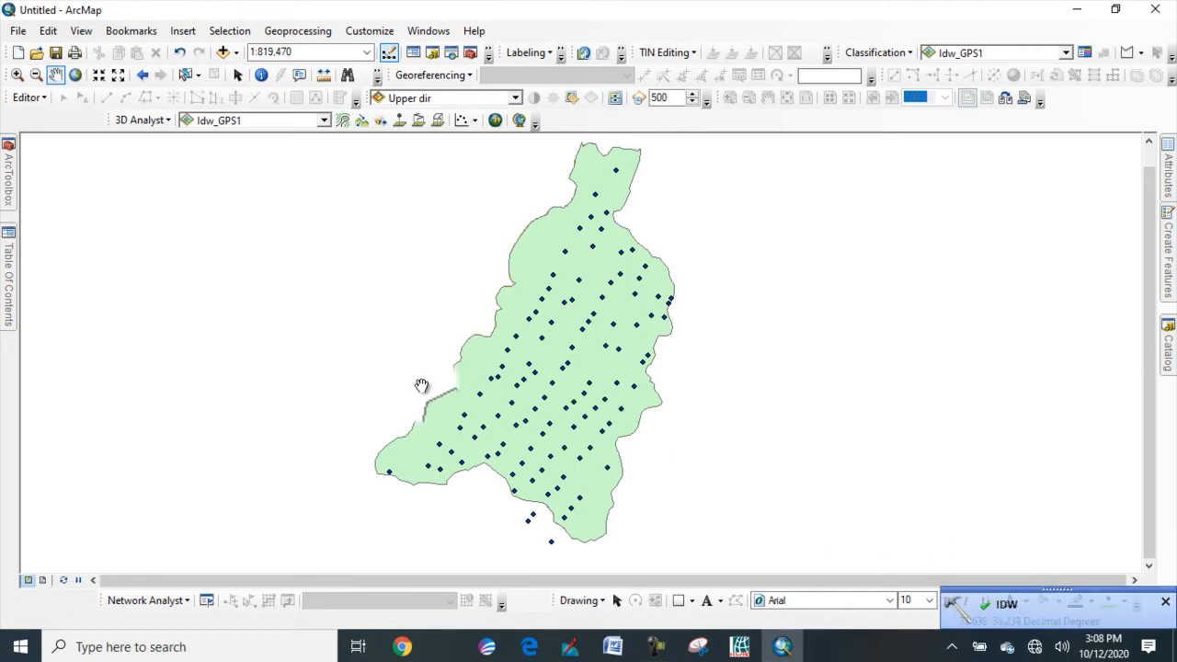
- Change the Upper dir polygon layer's symbol to Hollow
{"action": "mouse_move", "coordinate": [7, 287]}
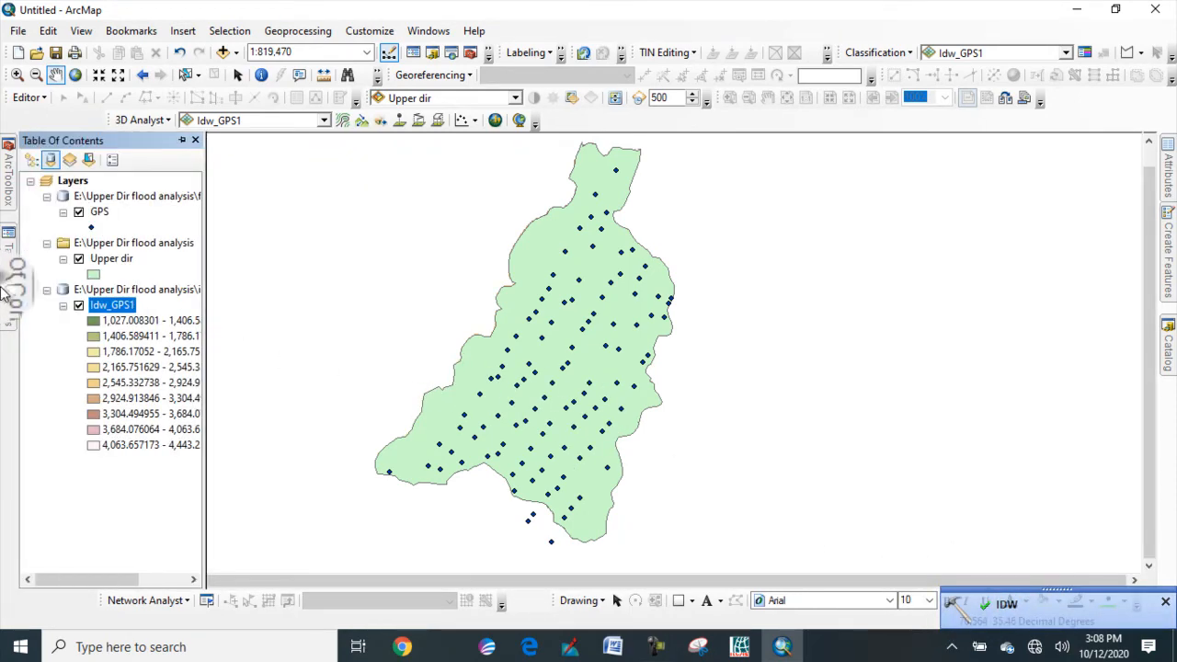
{"action": "left_click", "coordinate": [88, 272]}
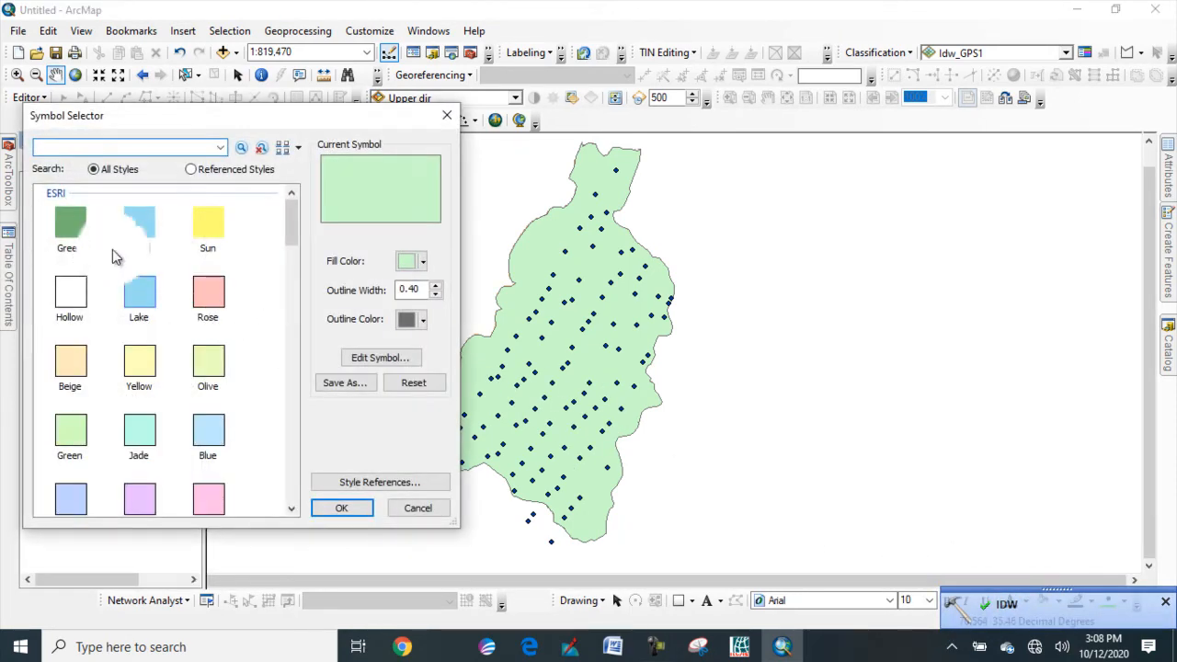
{"action": "left_click", "coordinate": [71, 293]}
{"action": "left_click", "coordinate": [340, 512]}
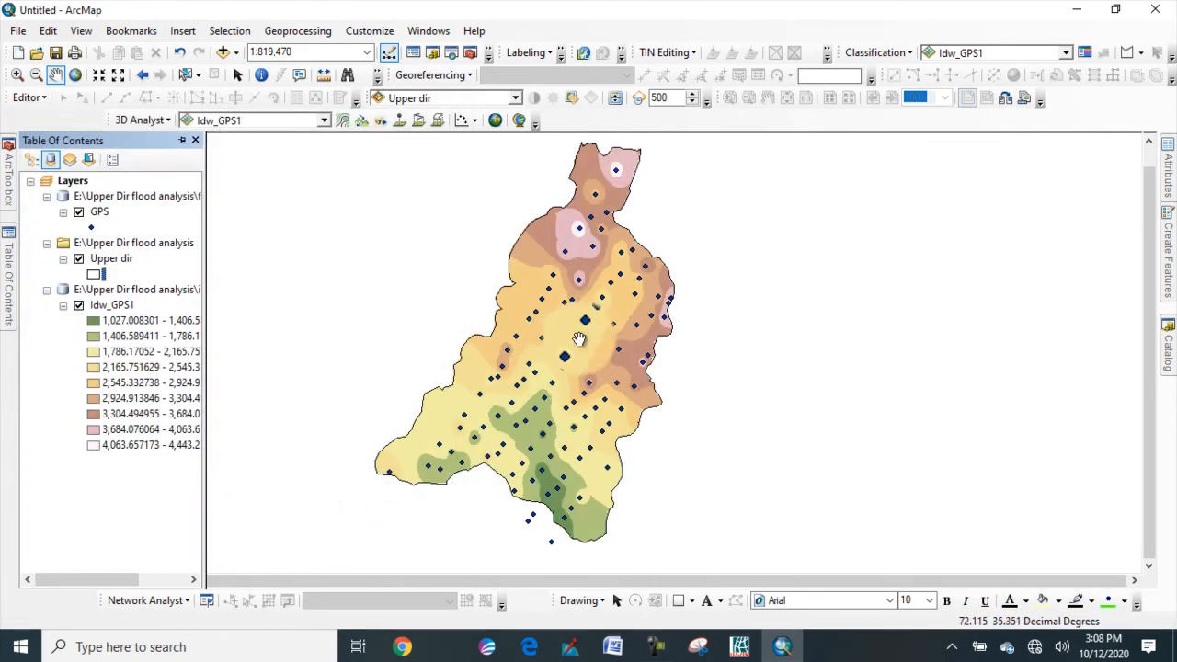
- Reclassify the Idw_GPS1 layer's symbology into 5 equal-interval classes
{"action": "double_click", "coordinate": [111, 306]}
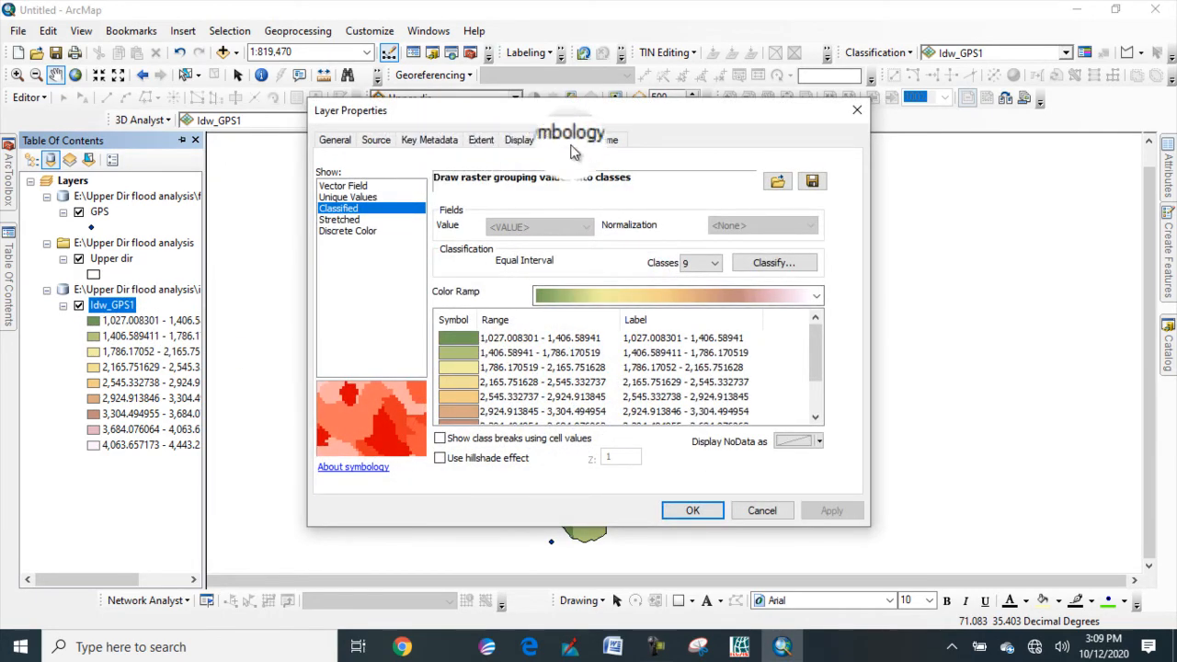
{"action": "left_click", "coordinate": [780, 263]}
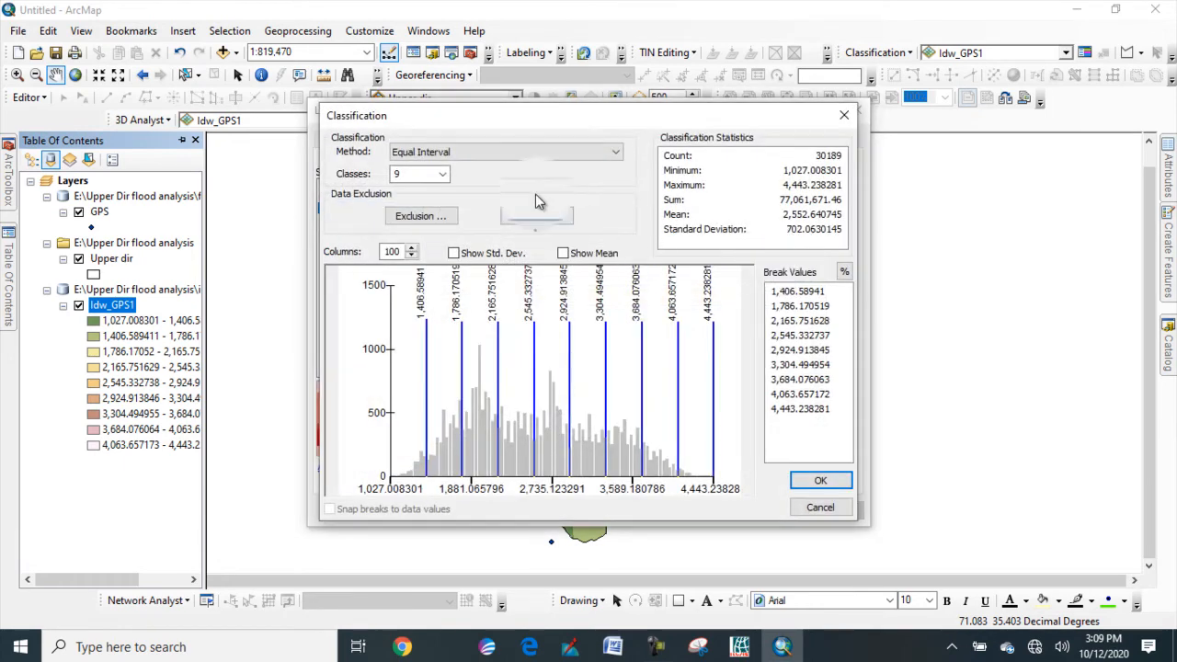
{"action": "left_click", "coordinate": [444, 177]}
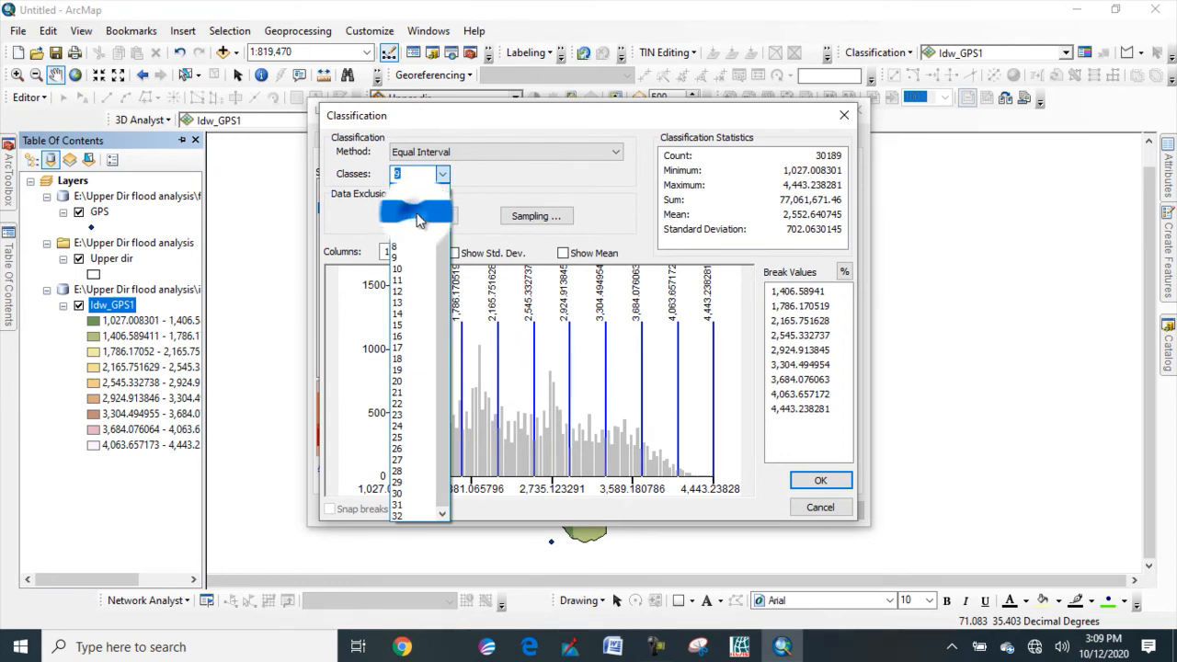
{"action": "left_click", "coordinate": [414, 226]}
{"action": "left_click", "coordinate": [815, 484]}
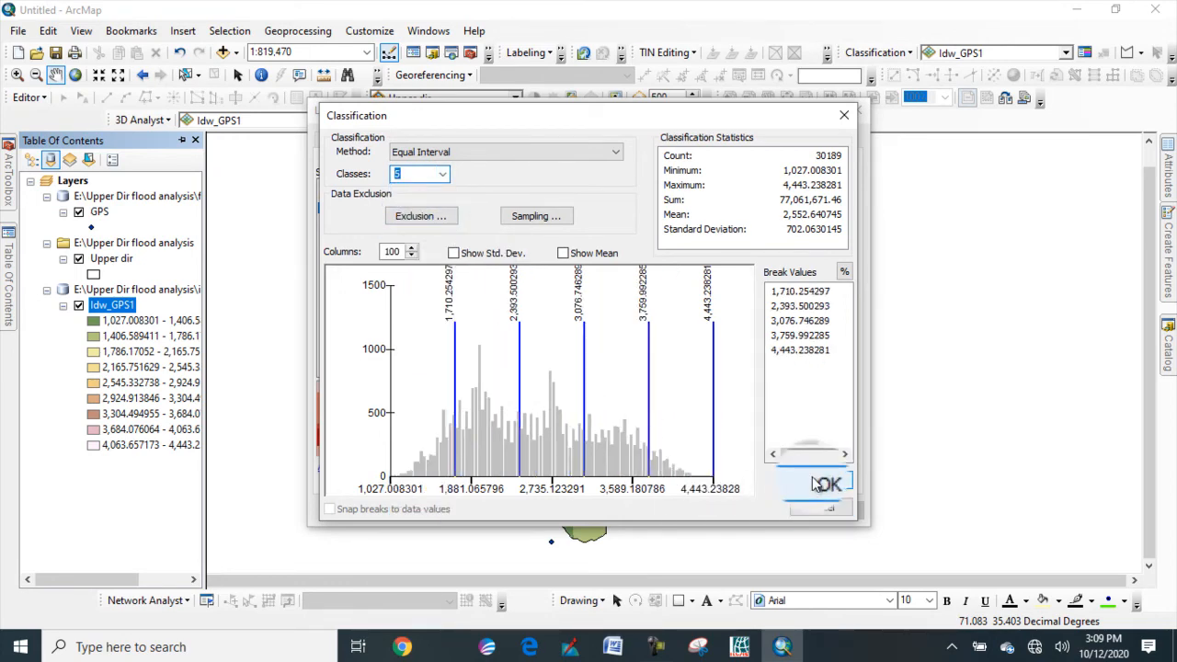
- Apply the red-yellow-cyan-blue color ramp to the Idw_GPS1 classes and widen the table of contents
{"action": "left_click", "coordinate": [812, 298]}
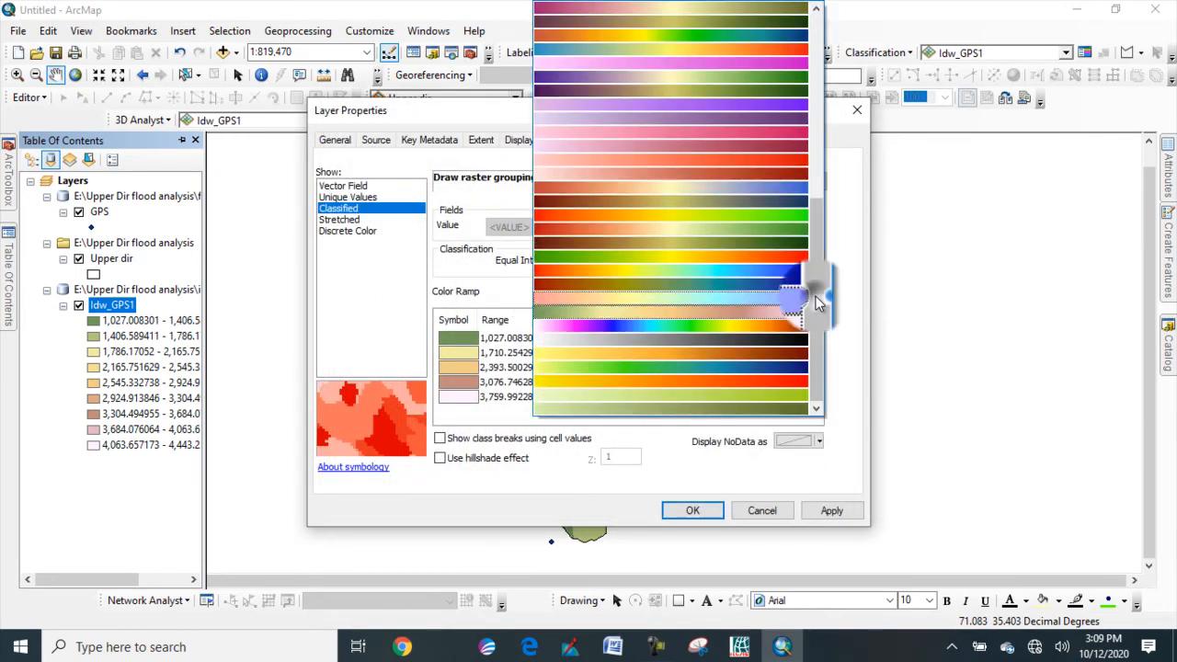
{"action": "left_click", "coordinate": [722, 267]}
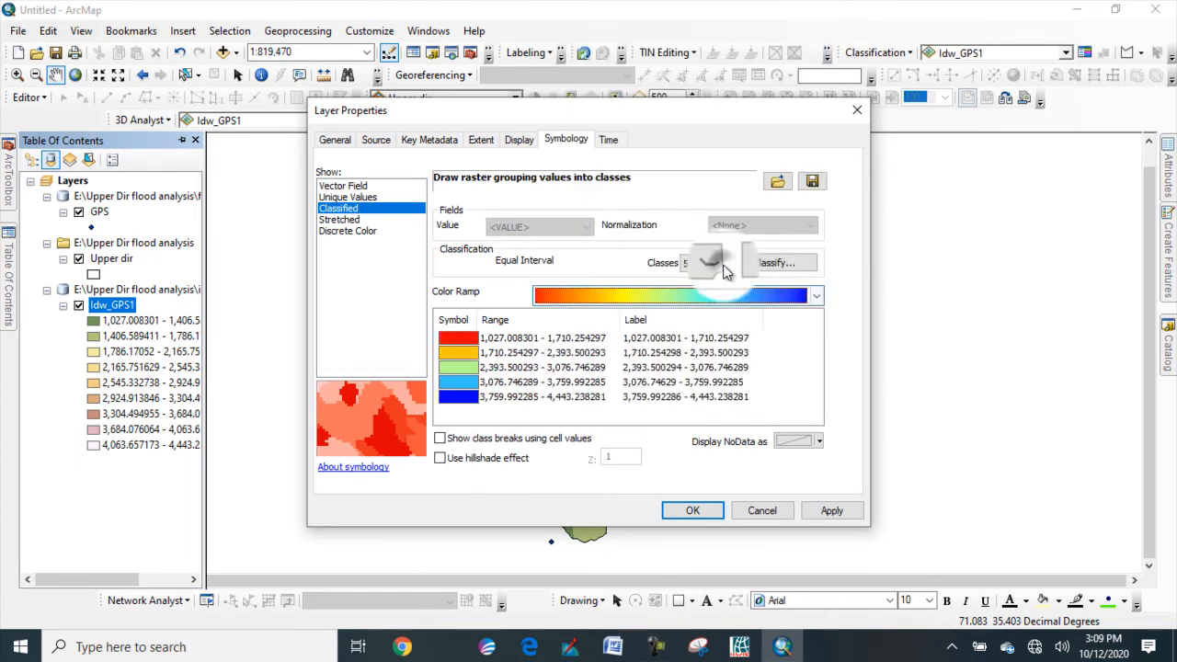
{"action": "left_click", "coordinate": [828, 510]}
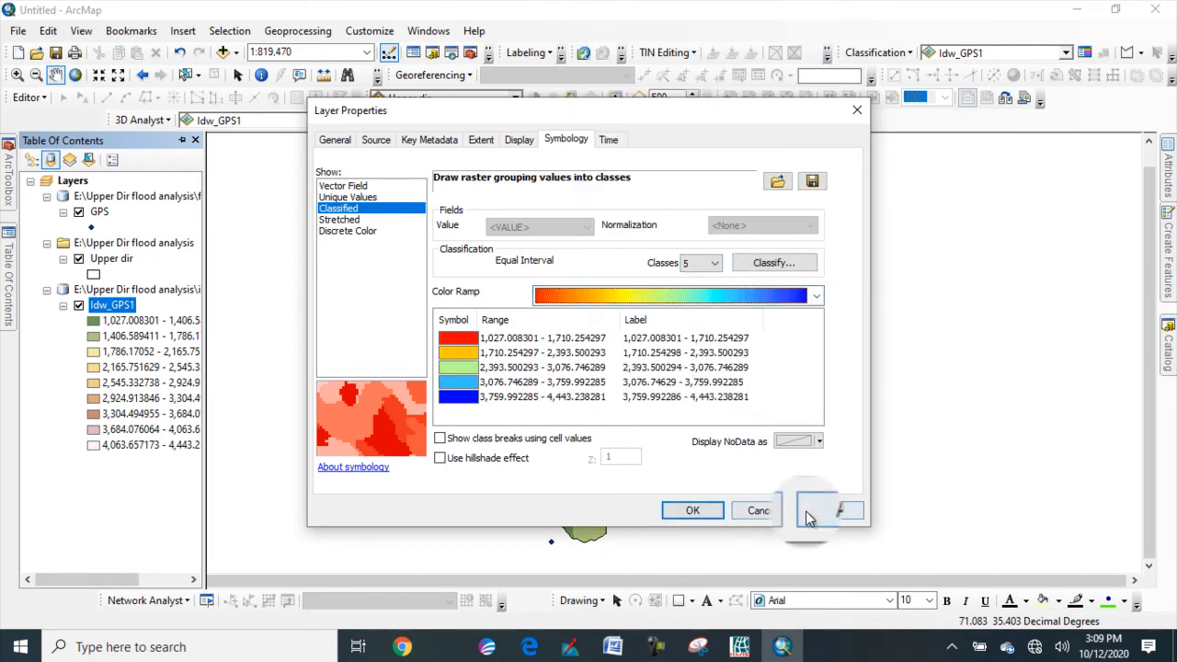
{"action": "left_click", "coordinate": [683, 512]}
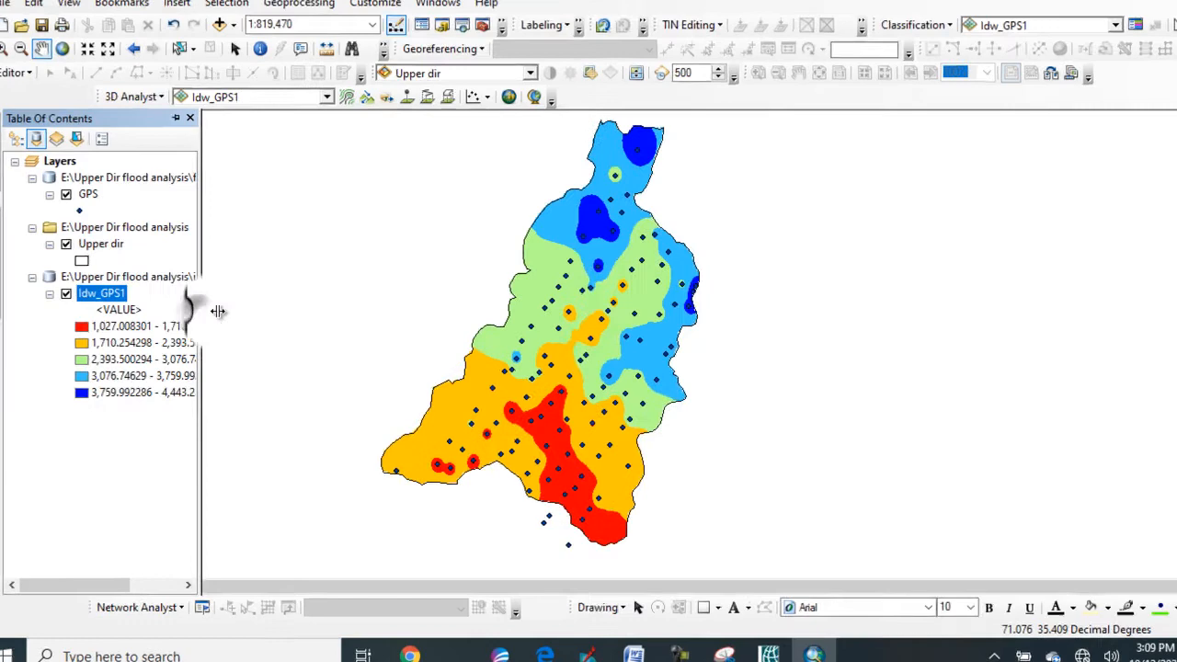
{"action": "left_click_drag", "start_coordinate": [218, 311], "coordinate": [269, 305]}
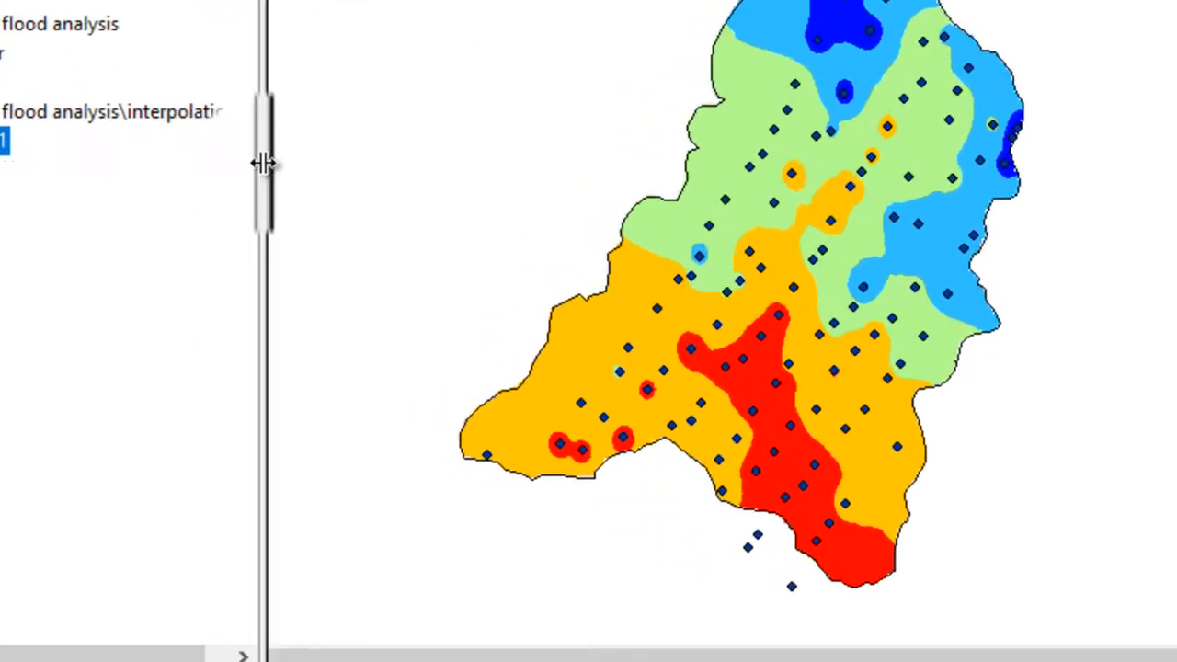